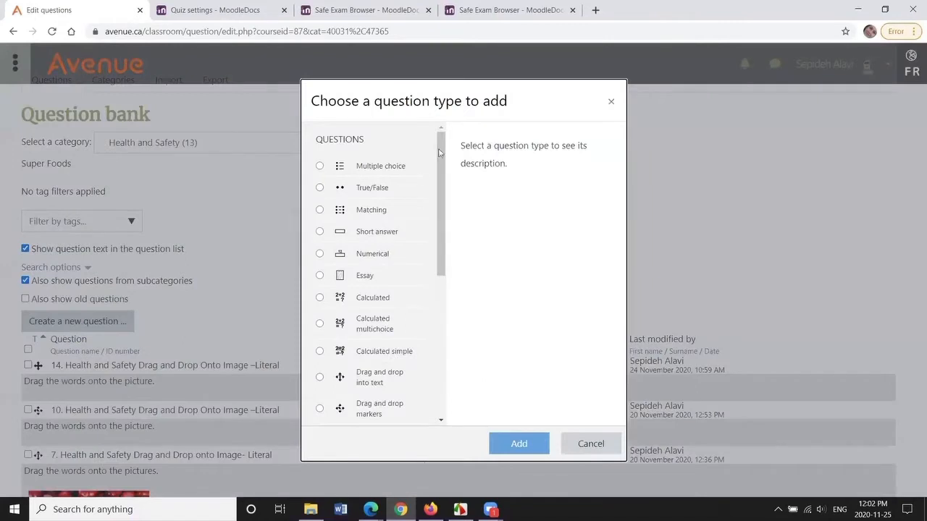
- Start a new Poodll recording question and look through its form fields, including the general feedback help
mouse_move(440, 152)
left_mouse_down()
mouse_move(444, 194)
mouse_move(446, 152)
left_mouse_up()
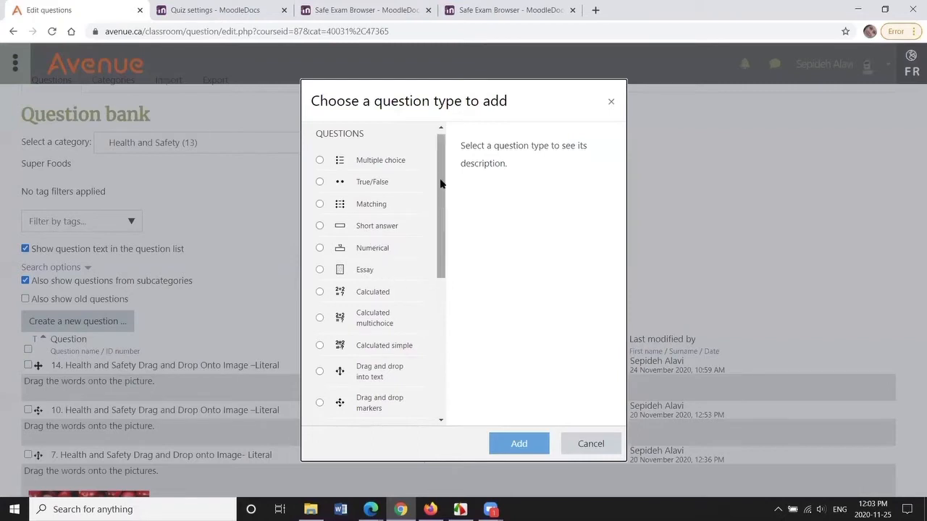
left_click_drag(443, 158, 443, 254)
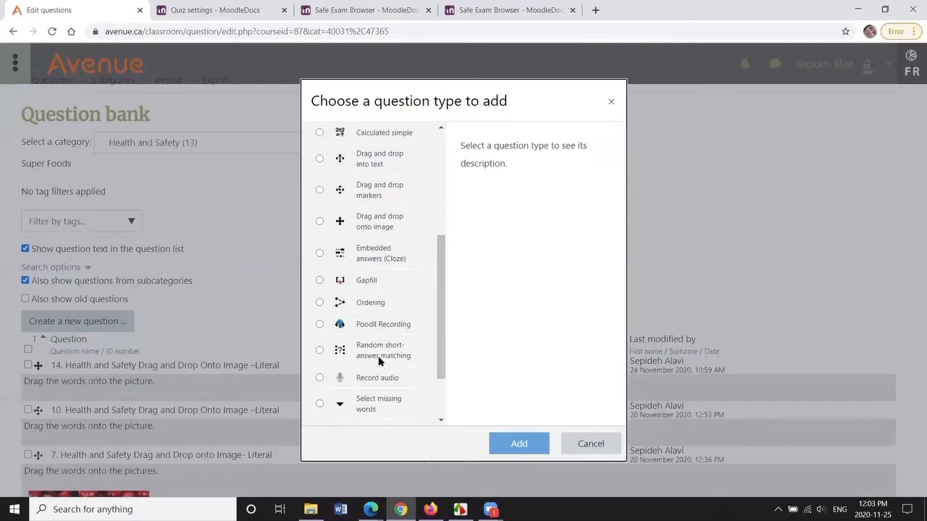
left_click(383, 323)
left_click(510, 441)
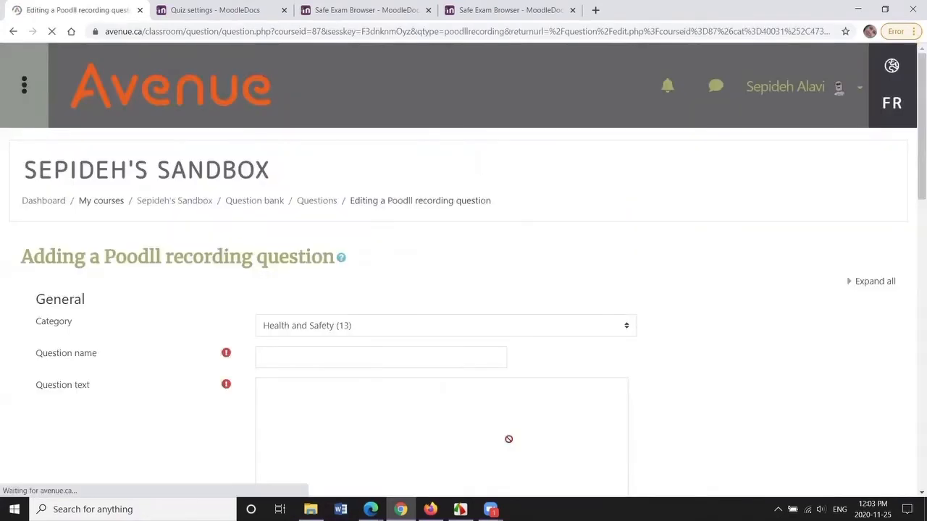
scroll(913, 87, "down", 2)
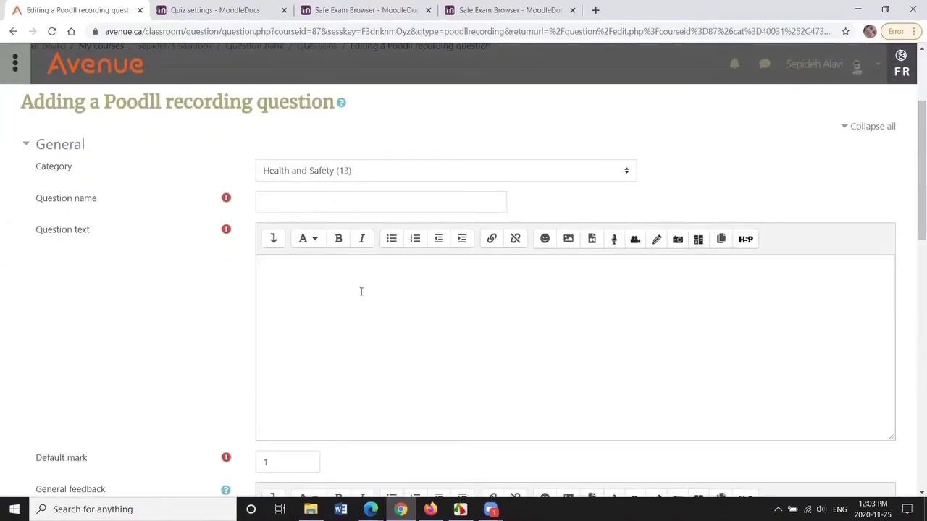
scroll(113, 329, "down", 5)
scroll(192, 311, "down", 6)
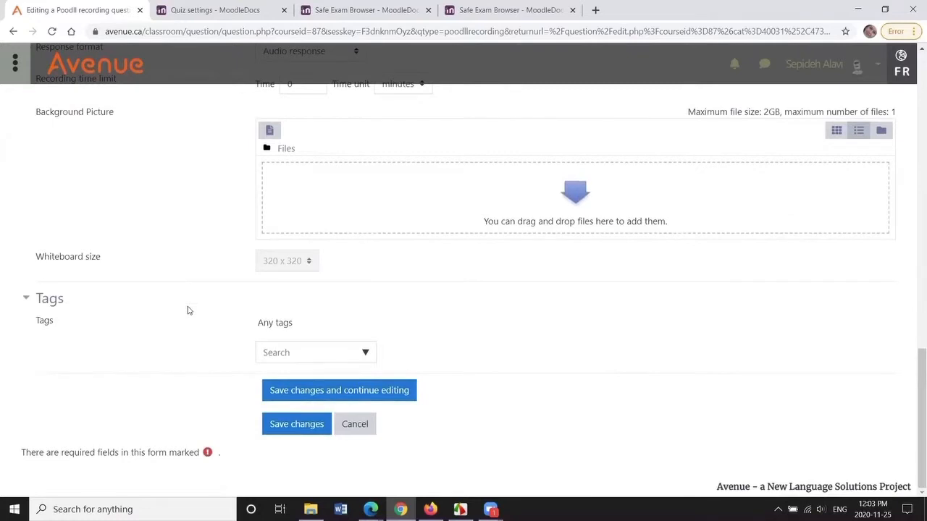
scroll(232, 322, "up", 6)
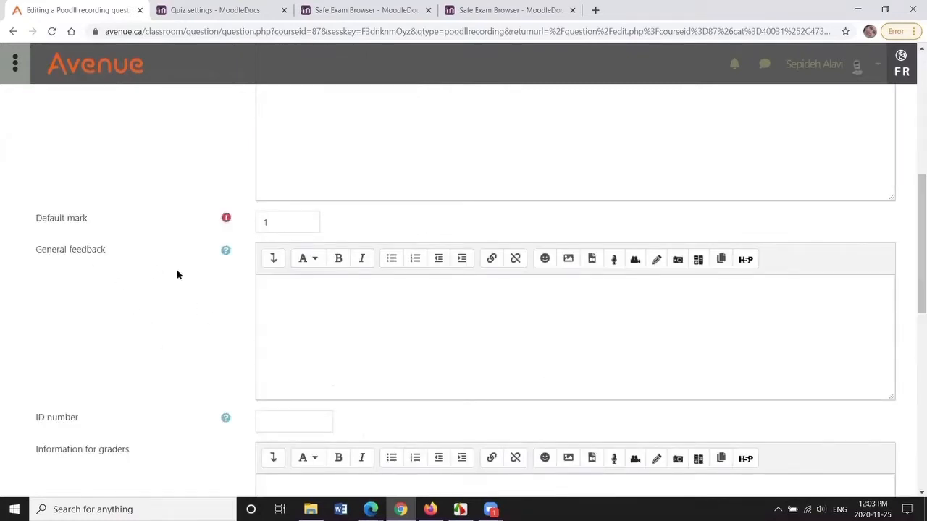
left_click(226, 251)
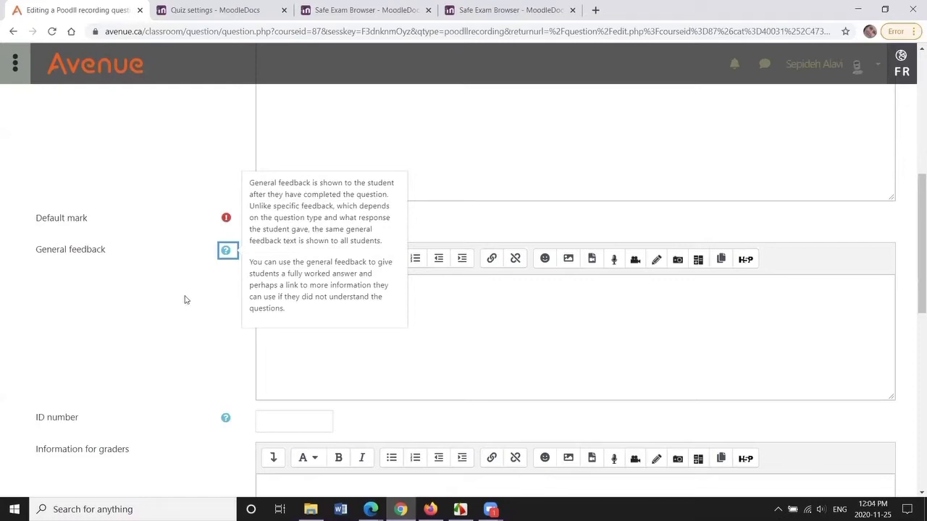
- Consult the Moodle Quiz settings documentation, then return to the question bank
left_click(207, 10)
scroll(274, 288, "up", 10)
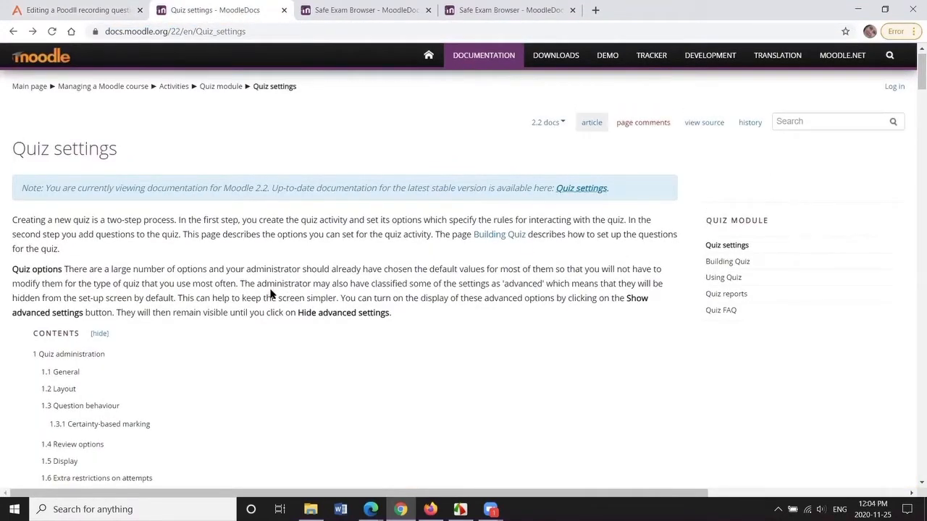
key("ctrl+shift+Tab")
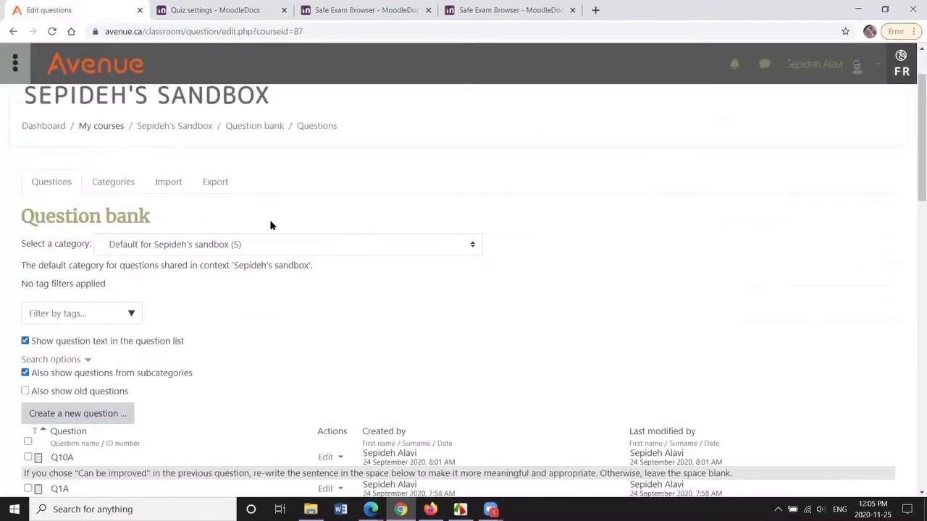
- Go to the course page and turn editing on
left_click(175, 126)
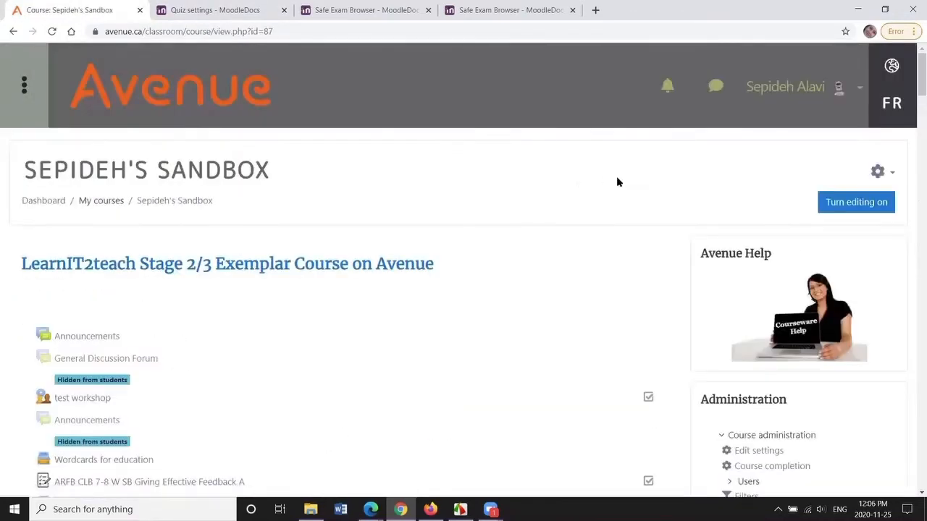
left_click(860, 207)
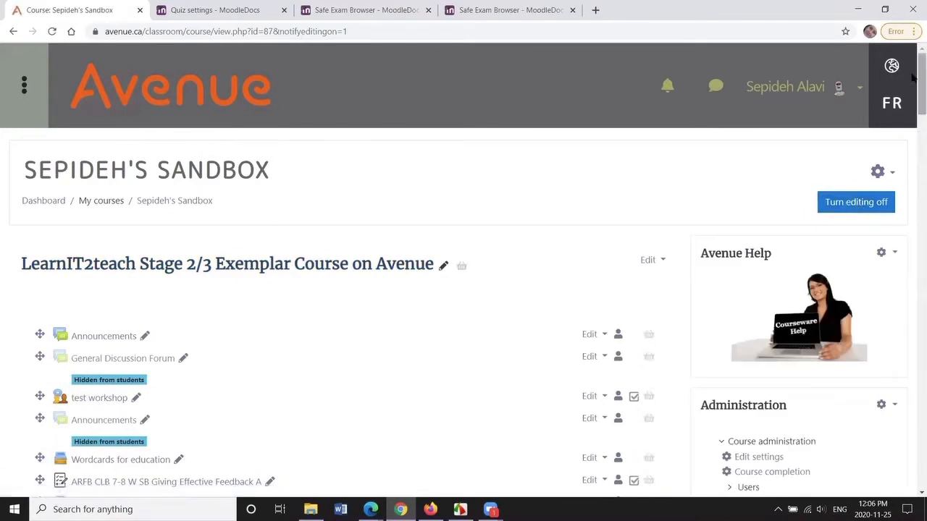
- Add a new Quiz activity at the end of the Health and Safety (LINC 4) section
scroll(913, 83, "down", 3)
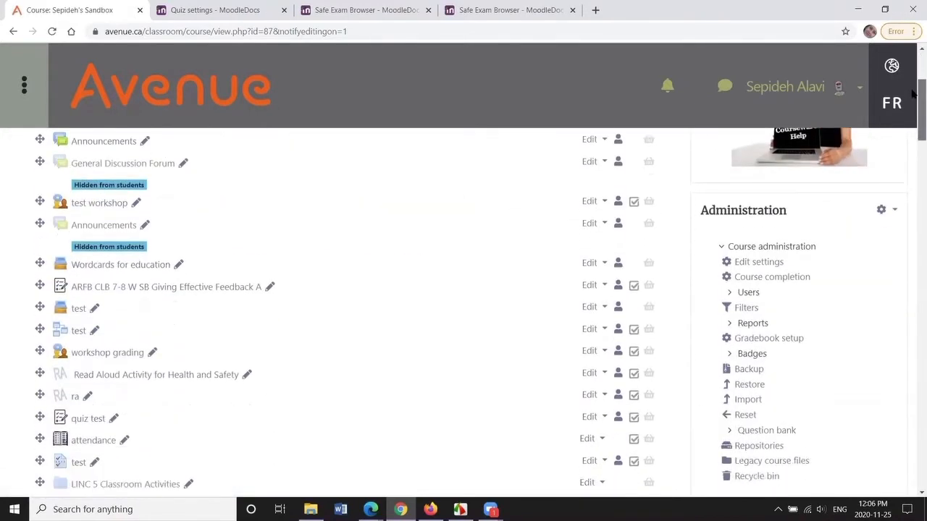
scroll(913, 84, "down", 6)
scroll(913, 156, "down", 3)
scroll(913, 182, "down", 7)
scroll(912, 254, "down", 8)
scroll(912, 316, "down", 6)
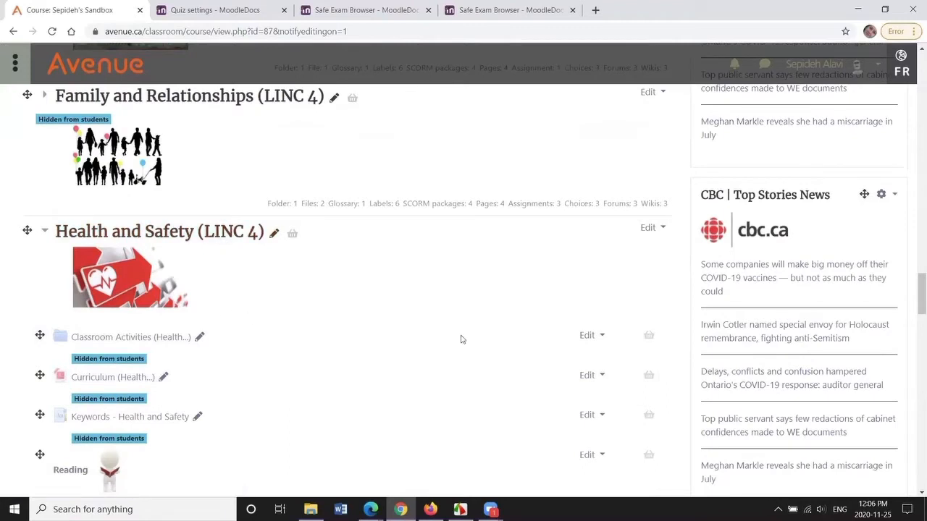
mouse_move(912, 282)
left_mouse_down()
mouse_move(917, 428)
mouse_move(782, 393)
left_mouse_up()
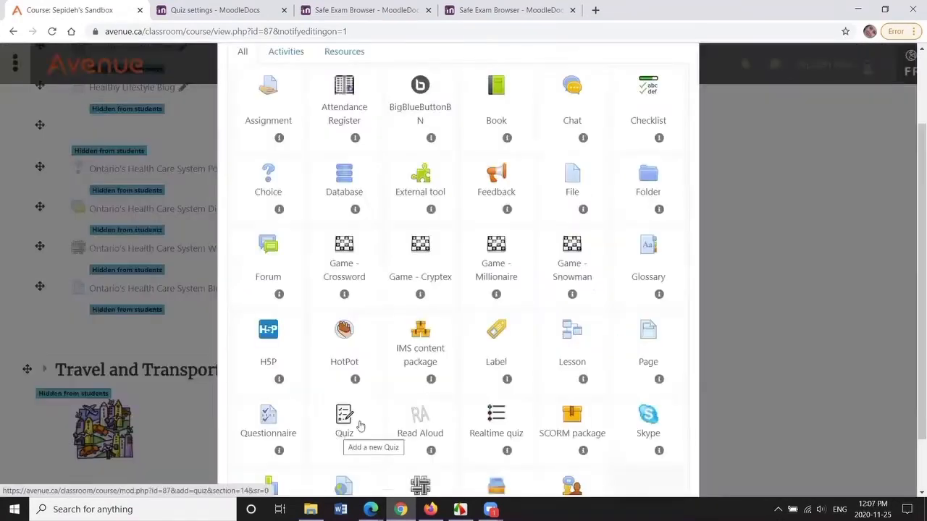
left_click(606, 342)
scroll(358, 200, "up", 1)
scroll(345, 241, "down", 2)
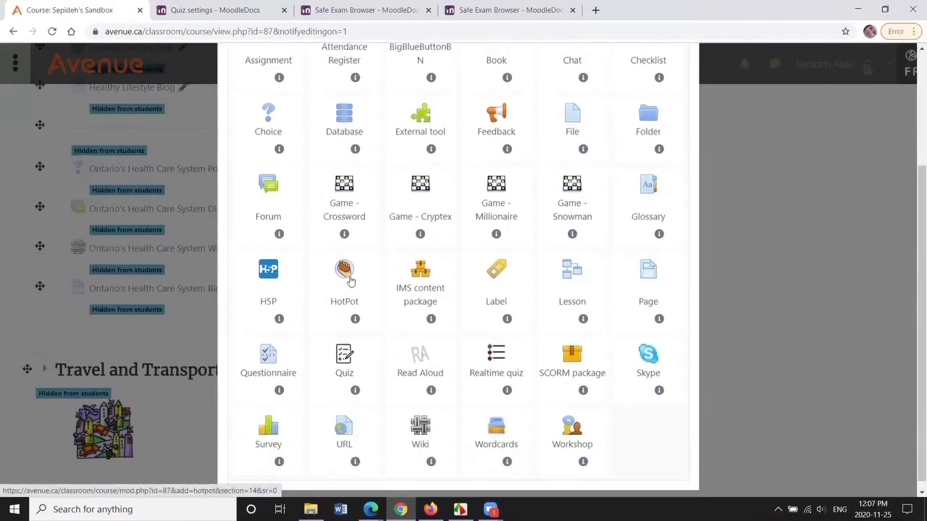
left_click(346, 368)
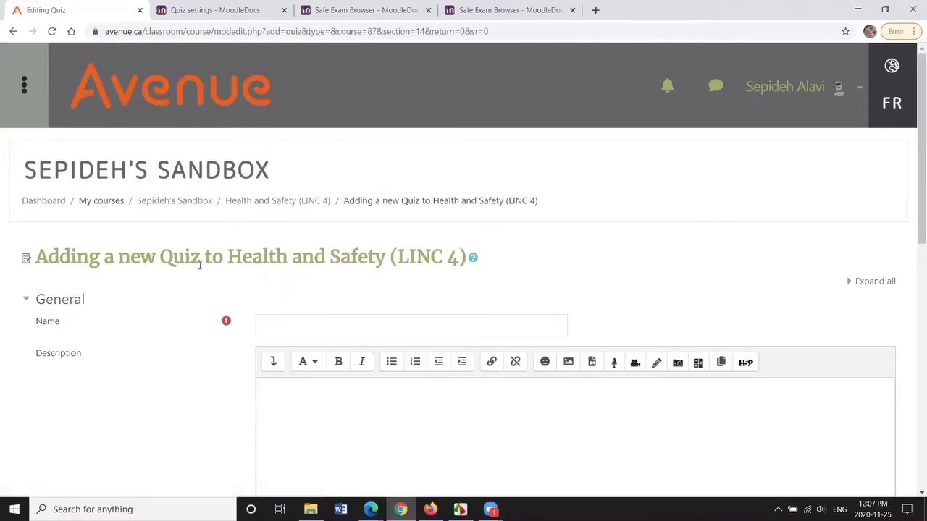
- Name the quiz Canadian Super Foods and save it, displaying the quiz
left_click(313, 327)
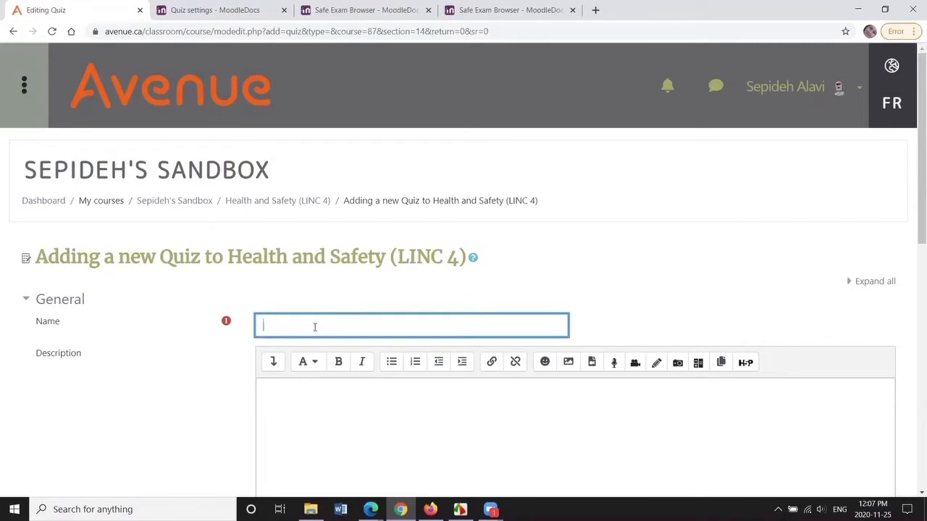
type("Canadian Super Foods")
left_click_drag(914, 102, 912, 257)
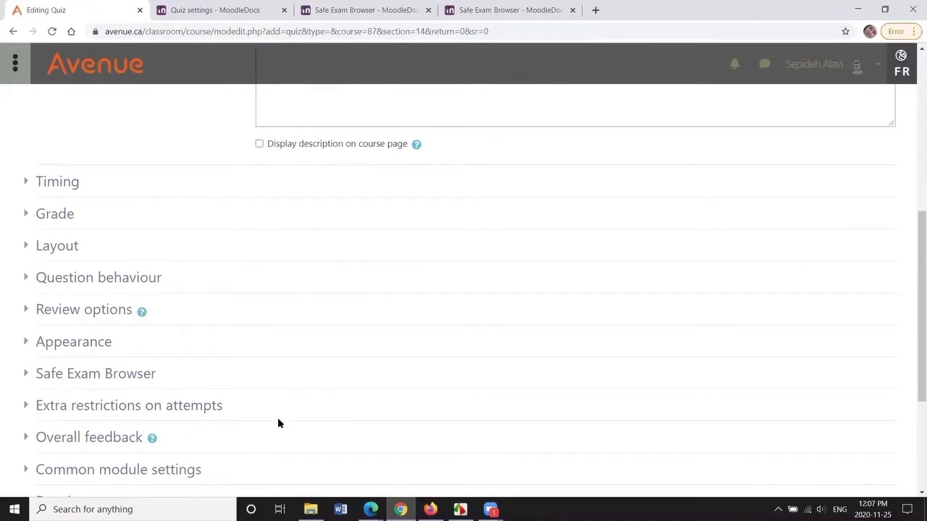
left_click_drag(912, 215, 915, 311)
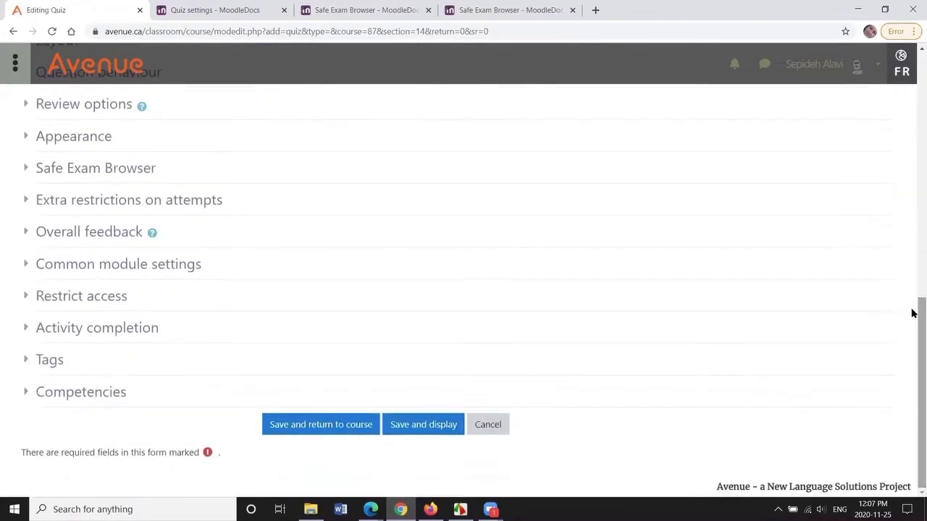
left_click(424, 430)
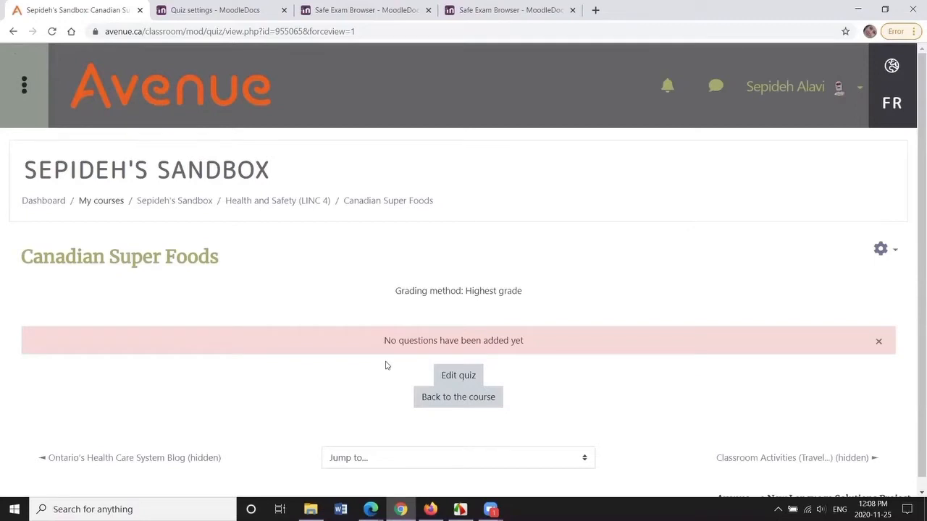
- Open the quiz editor and start adding questions from the question bank's Health and Safety (13) category
left_click(456, 378)
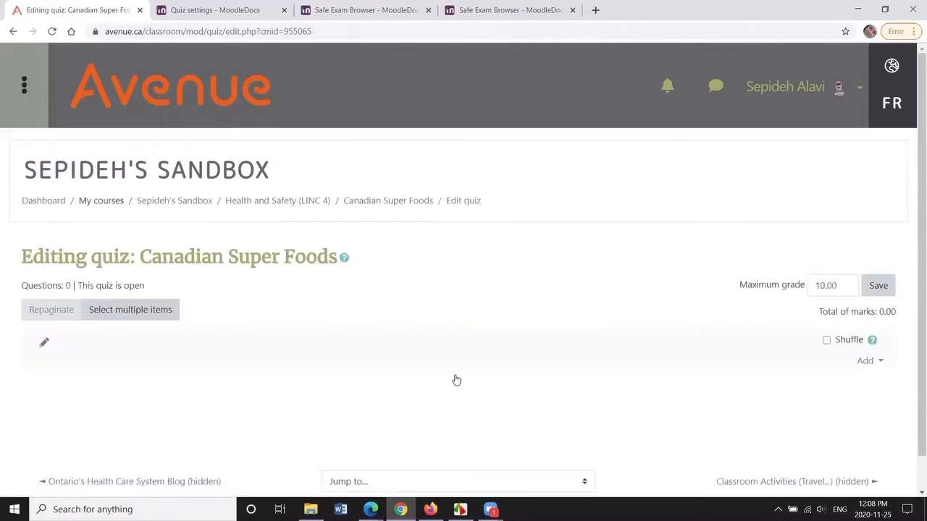
left_click(880, 364)
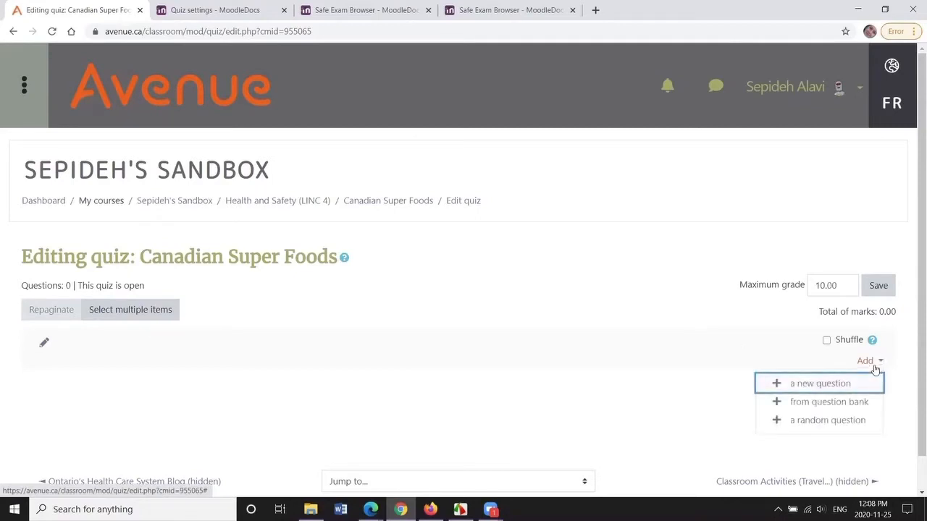
left_click(829, 403)
left_click(678, 118)
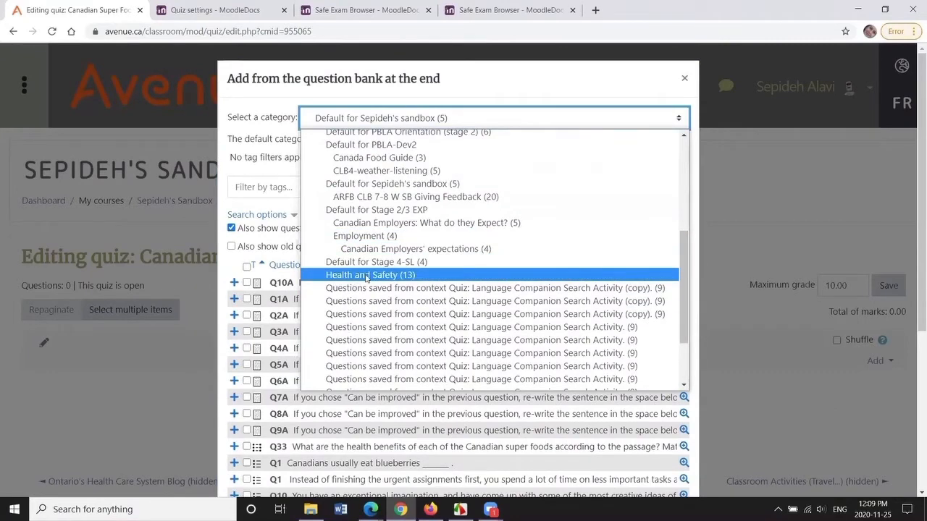
left_click(366, 275)
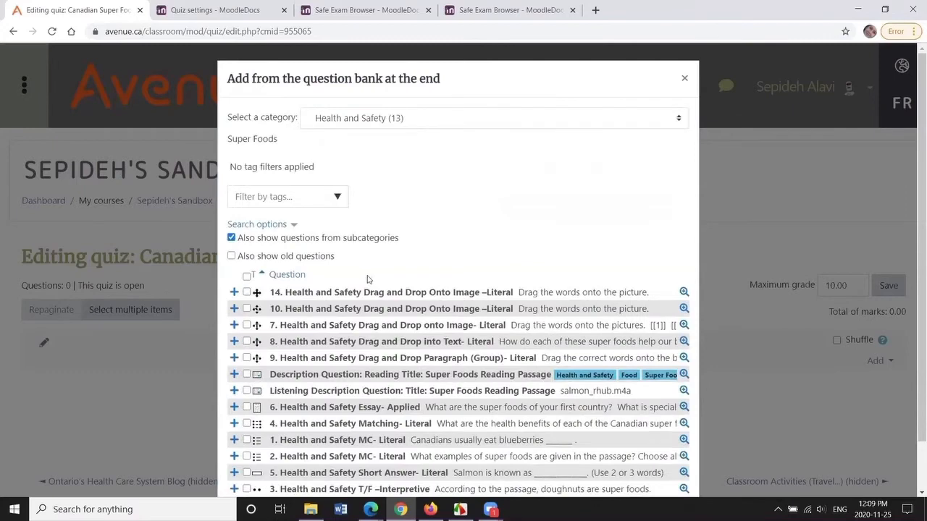
- Select all questions in the Health and Safety category and add them to the quiz
scroll(294, 262, "down", 2)
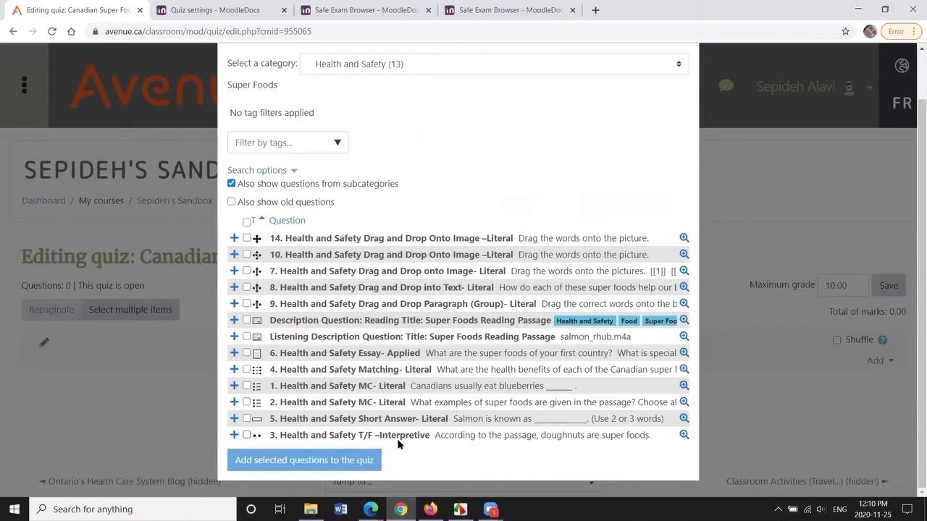
left_click(247, 321)
left_click(246, 355)
left_click(248, 370)
left_click(248, 355)
left_click(247, 371)
left_click(247, 321)
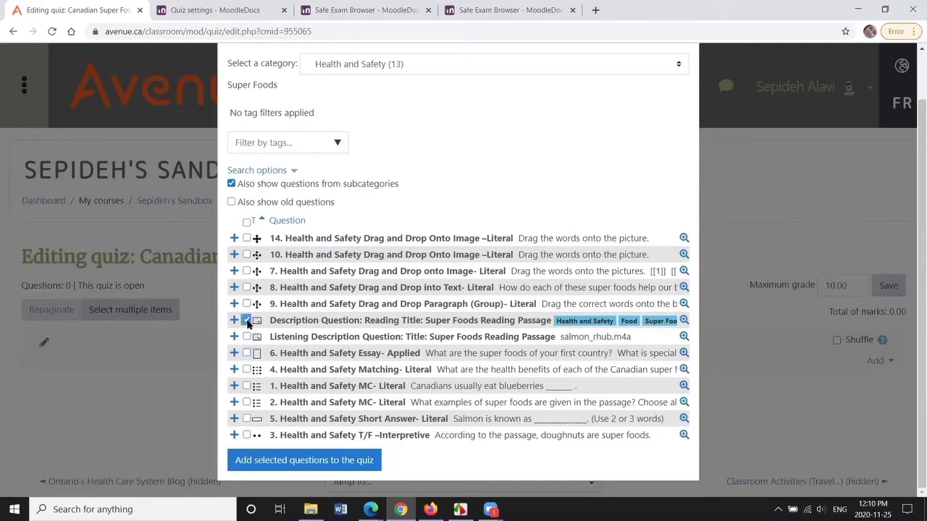
left_click(247, 222)
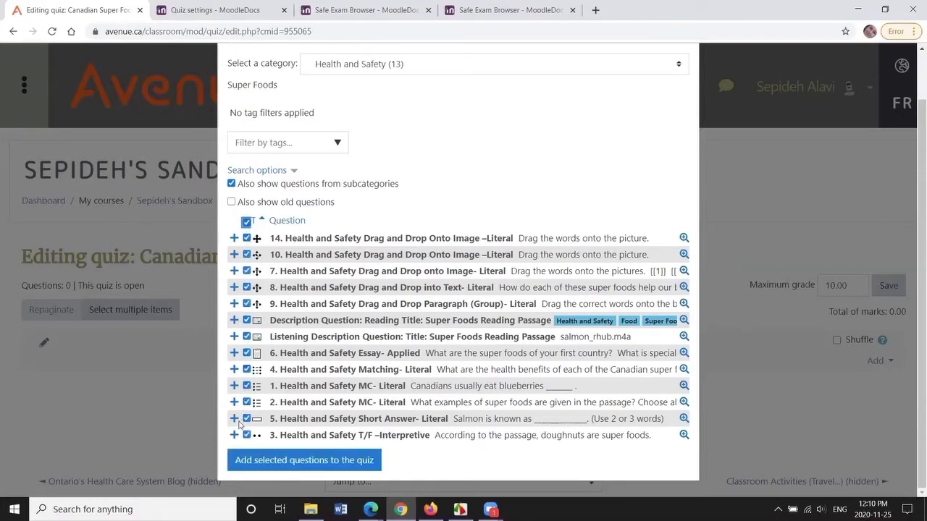
left_click(315, 463)
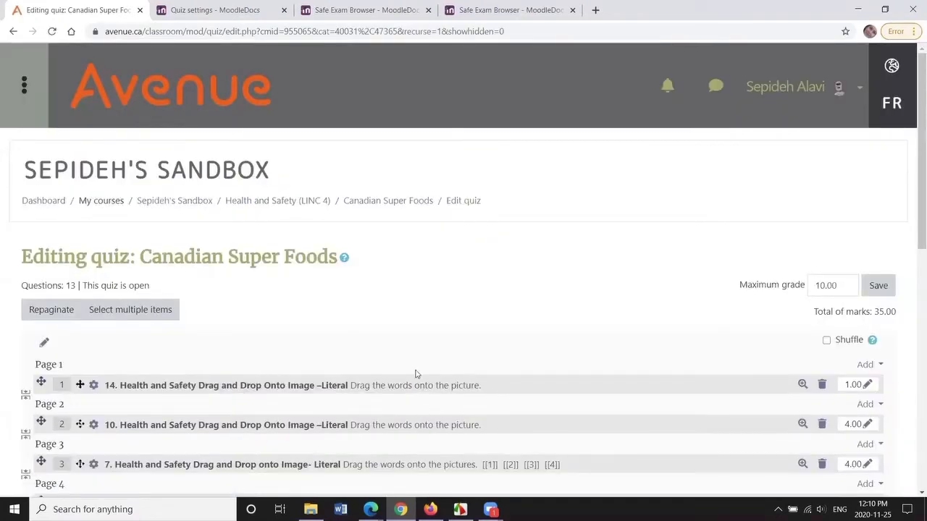
- Move the question '10. Health and Safety Drag and Drop Onto Image –Literal' to the end of the quiz
scroll(913, 325, "down", 6)
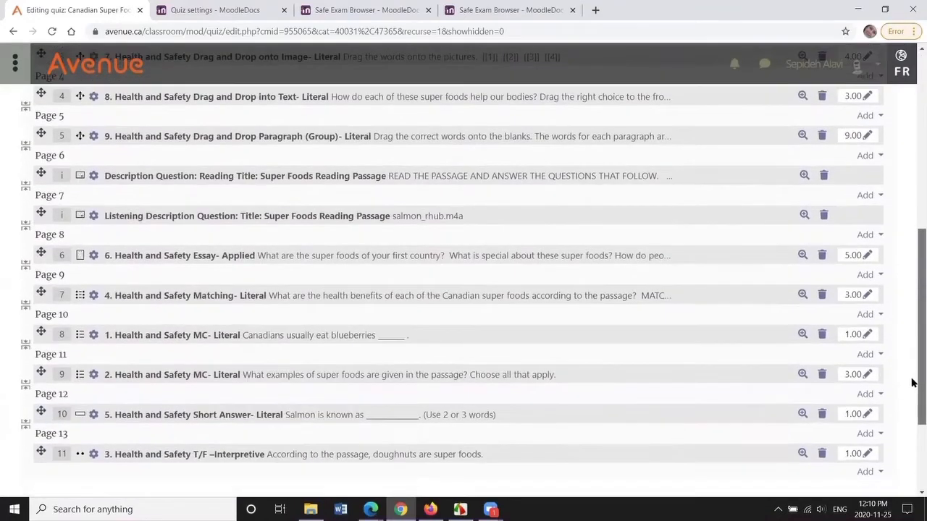
scroll(912, 377, "up", 1)
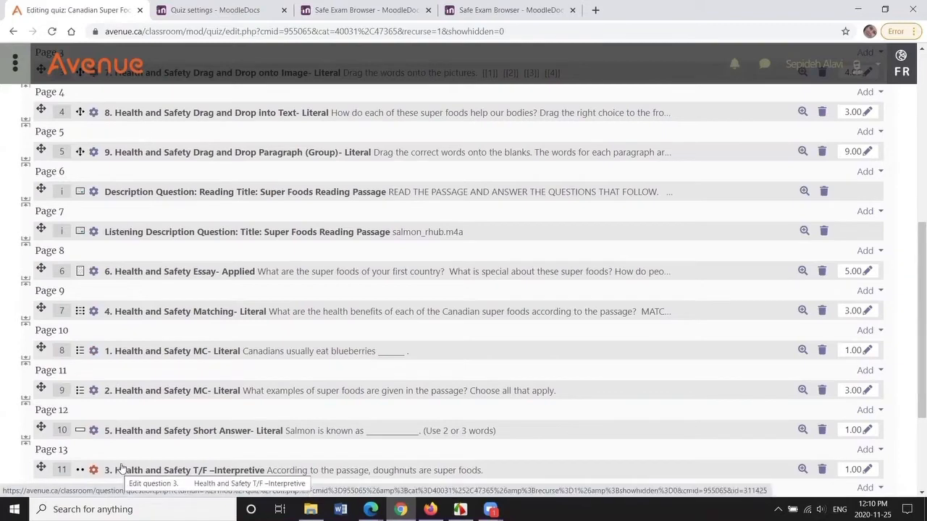
scroll(255, 365, "up", 3)
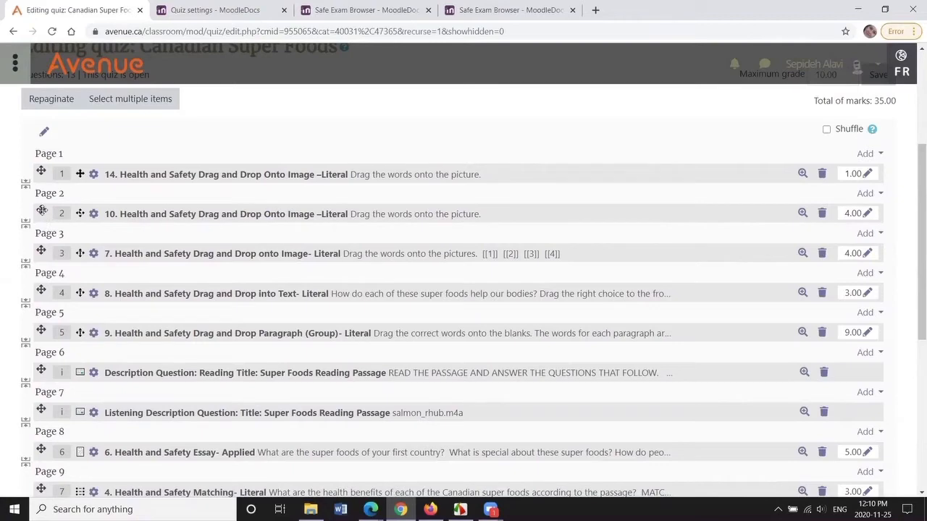
left_click_drag(41, 211, 46, 451)
scroll(232, 254, "down", 3)
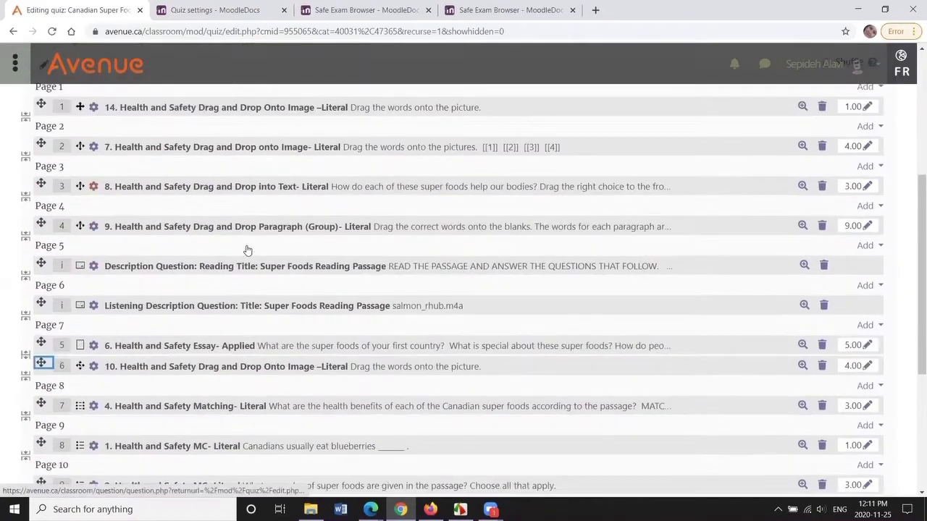
mouse_move(42, 249)
left_mouse_down()
mouse_move(45, 467)
mouse_move(41, 445)
left_mouse_up()
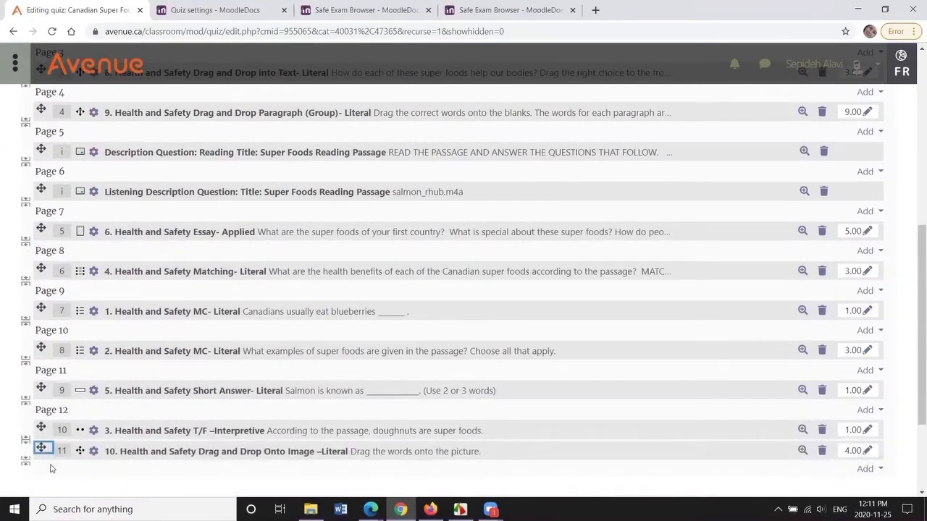
scroll(249, 280, "up", 3)
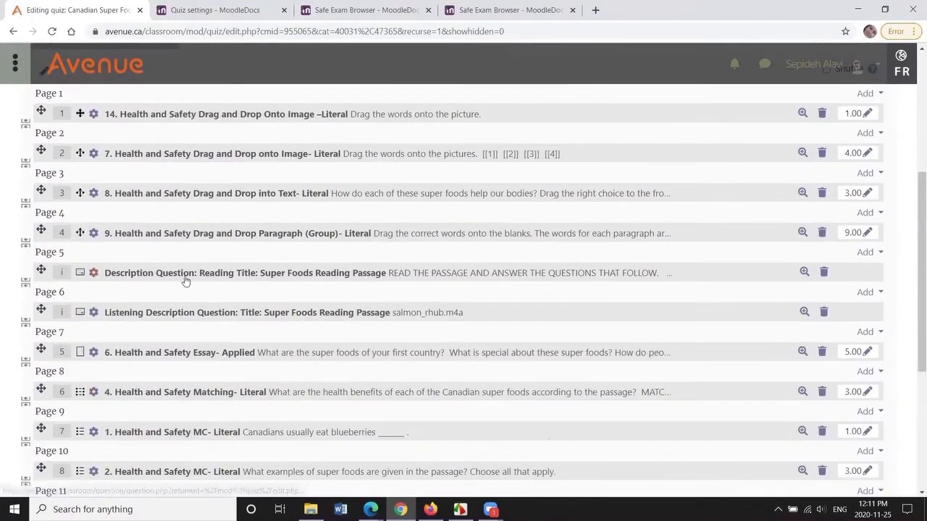
scroll(477, 340, "up", 2)
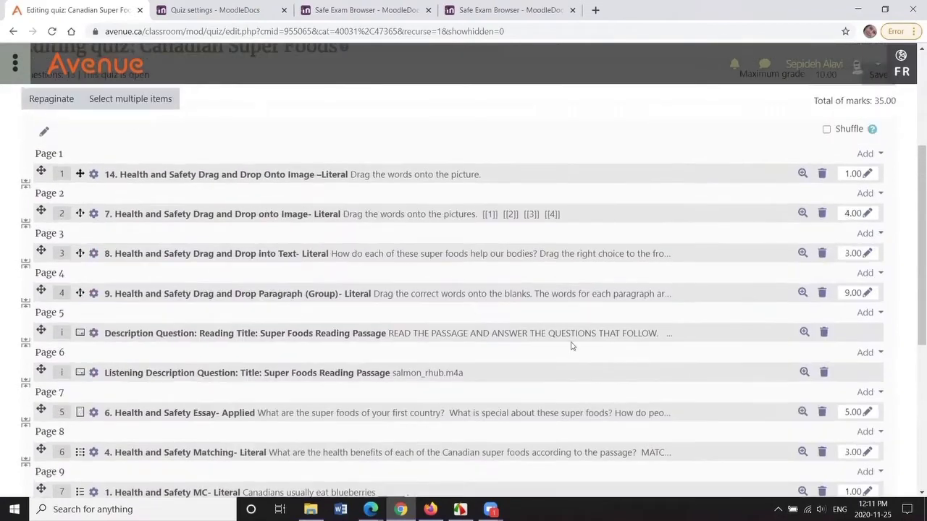
- Move the Reading and Listening description questions to the top of Page 1
left_click_drag(40, 333, 41, 174)
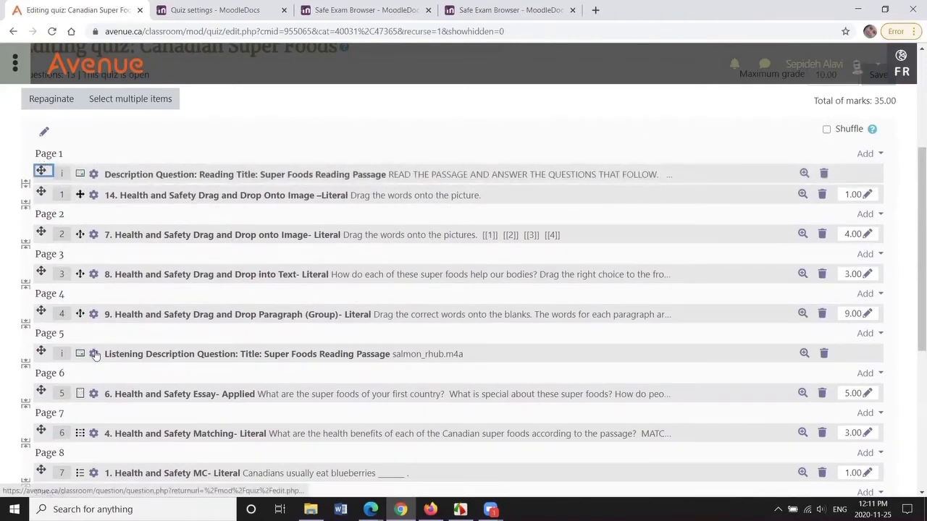
left_click_drag(41, 350, 41, 194)
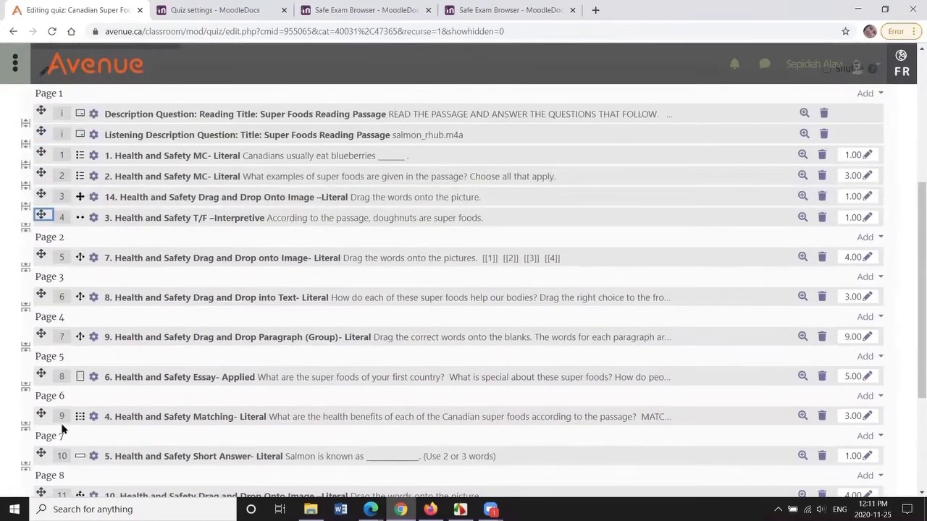
- Reorder the remaining questions so they follow numerical order, placing '4. Health and Safety Matching- Literal' after the T/F question
left_click_drag(42, 413, 46, 222)
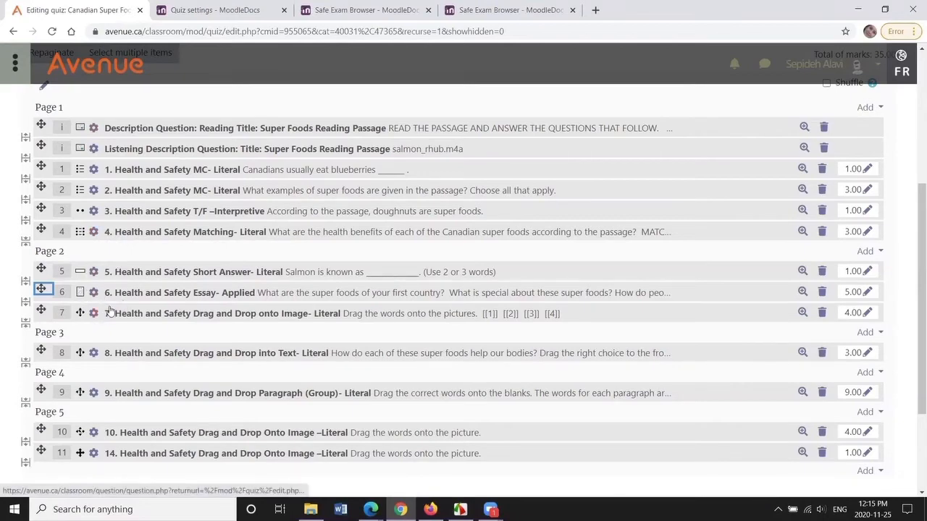
scroll(108, 312, "down", 2)
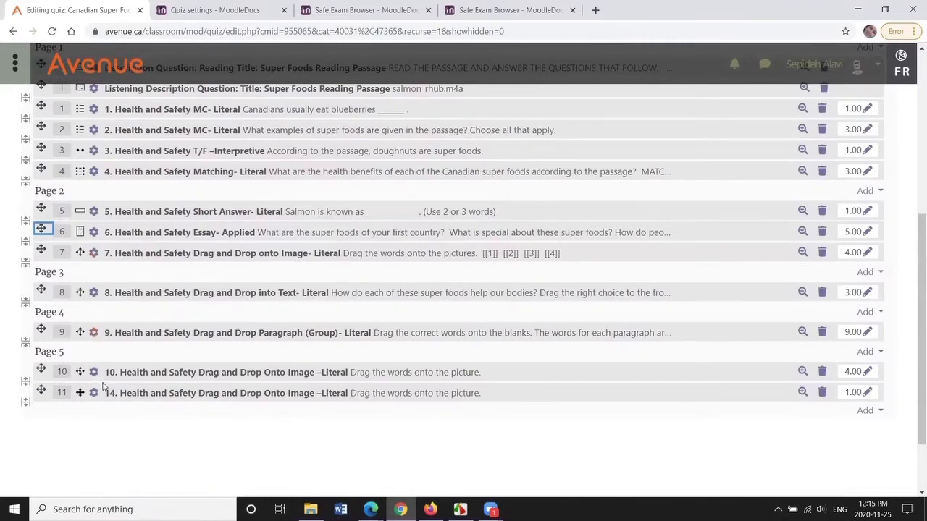
scroll(103, 388, "up", 2)
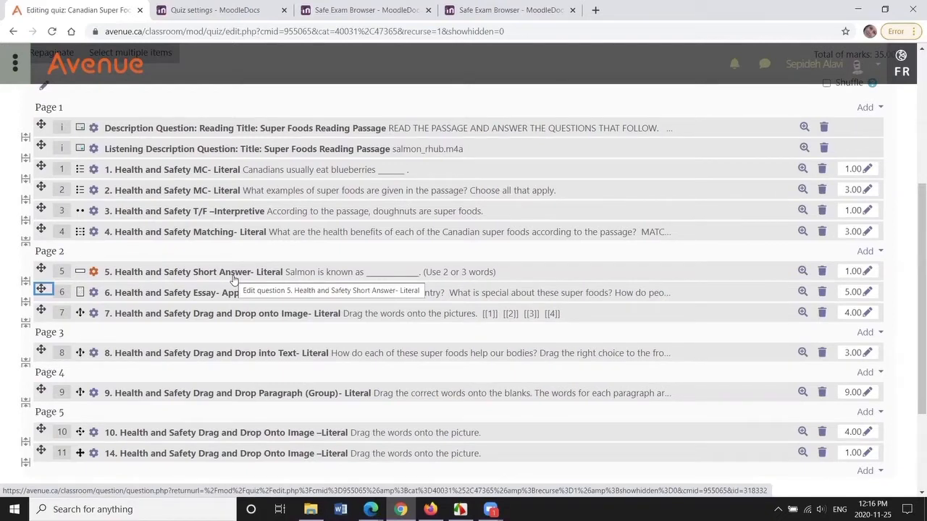
- Remove the page break after question 4 and add one after question 6, so questions 1–6 share Page 1
left_click(26, 250)
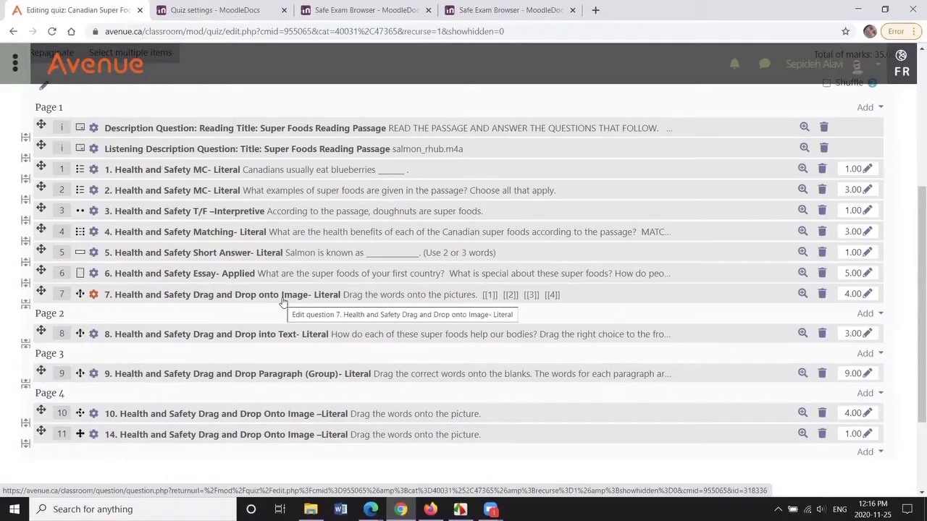
left_click(25, 288)
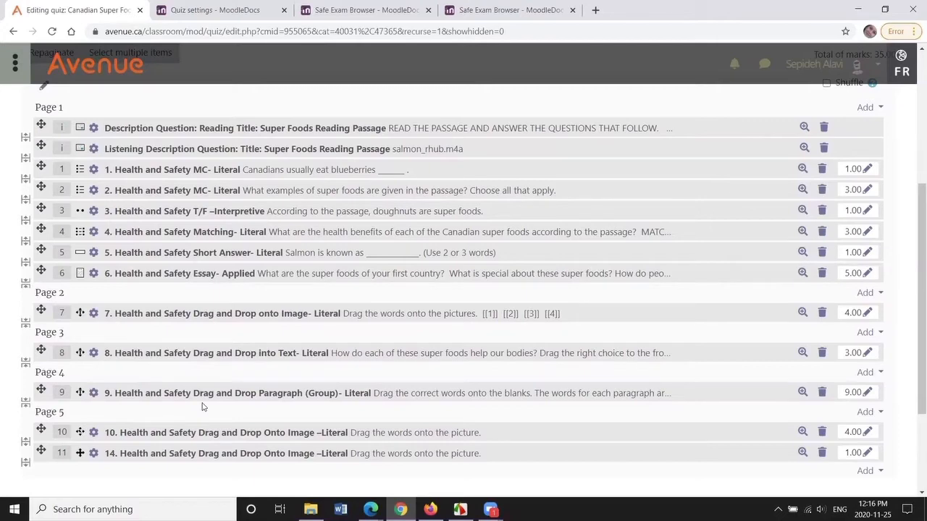
- Set the mark for '3. Health and Safety T/F –Interpretive' to 2
scroll(167, 290, "down", 1)
scroll(166, 290, "down", 1)
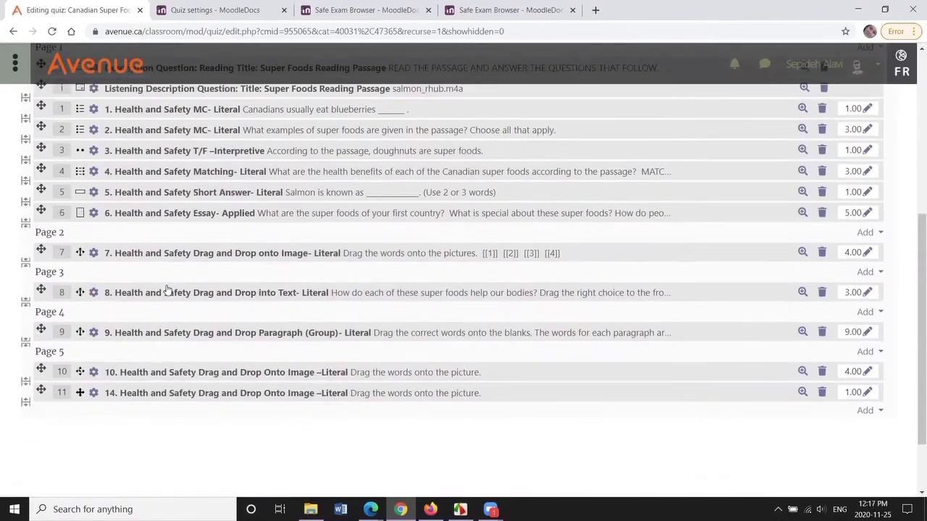
scroll(208, 290, "up", 3)
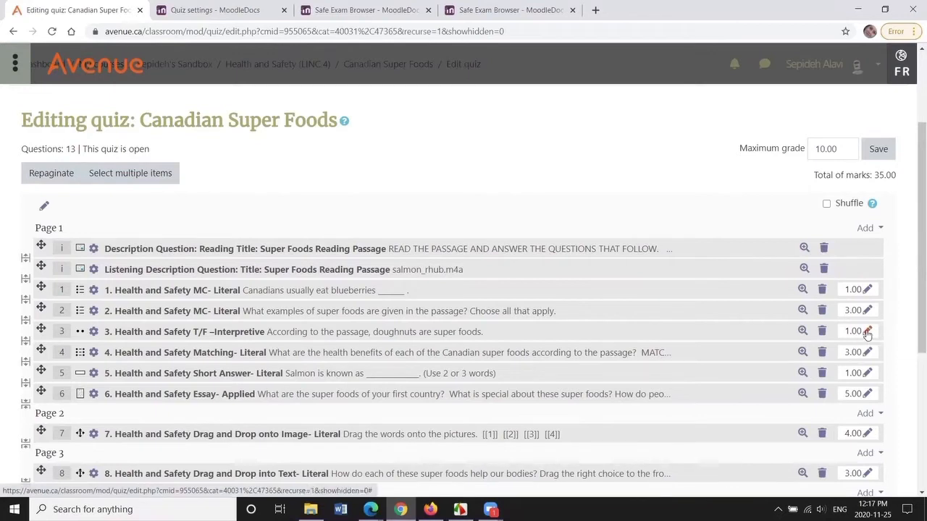
left_click(867, 332)
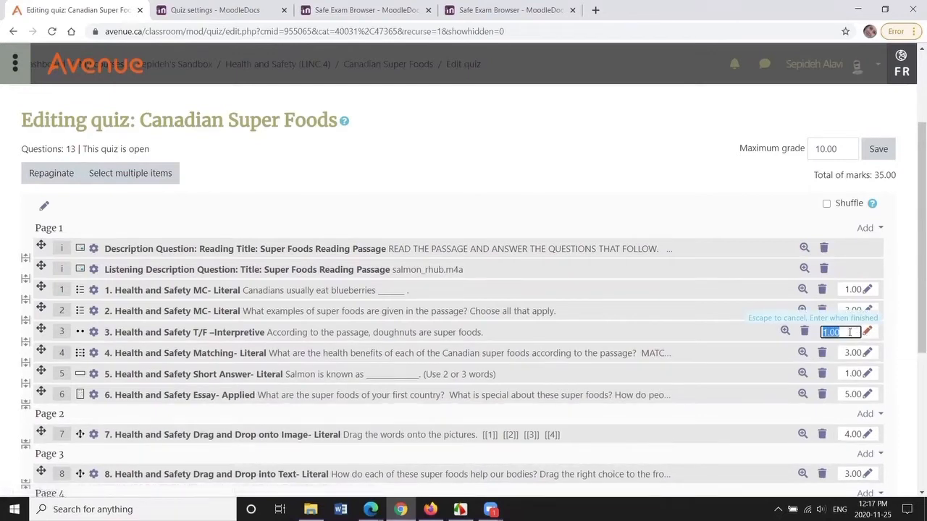
type("2")
key("Return")
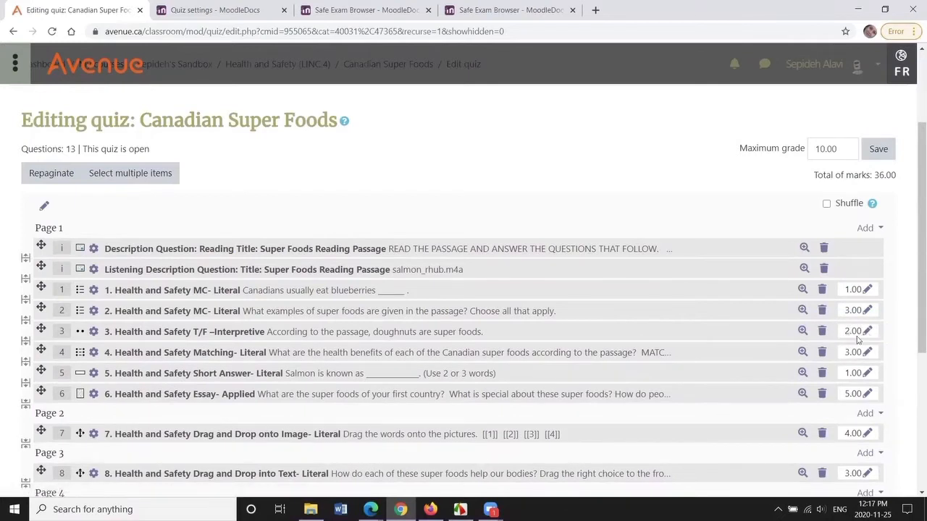
- Set the quiz's maximum grade to 100 and save it
left_click_drag(912, 304, 912, 403)
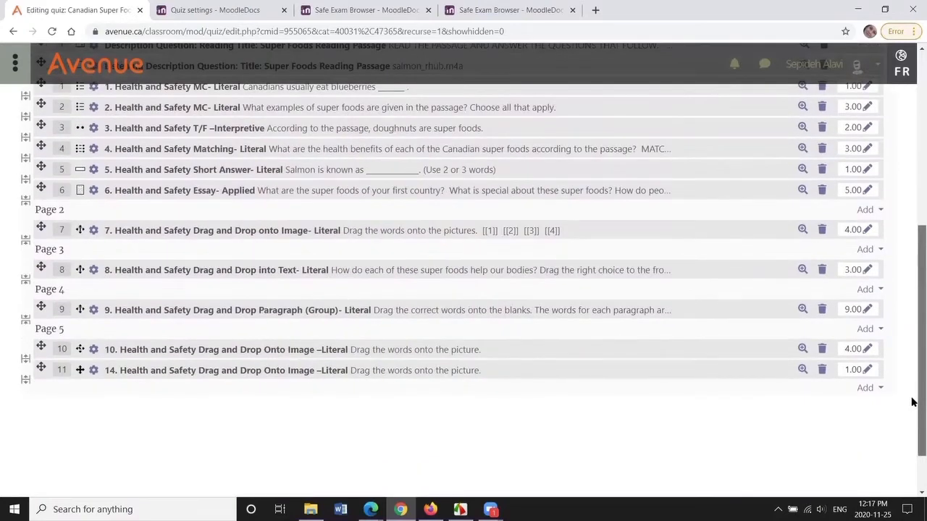
scroll(860, 187, "up", 1)
left_click_drag(913, 228, 904, 163)
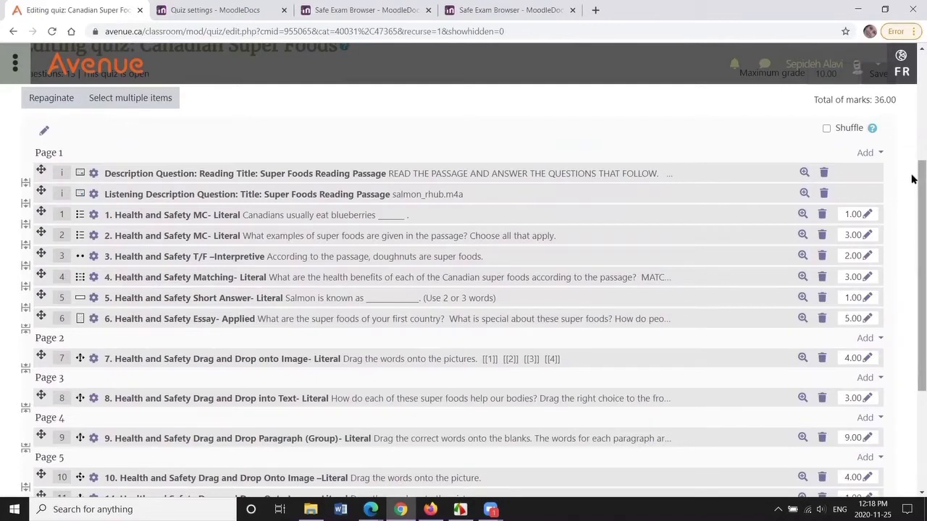
scroll(912, 162, "up", 1)
scroll(910, 145, "up", 1)
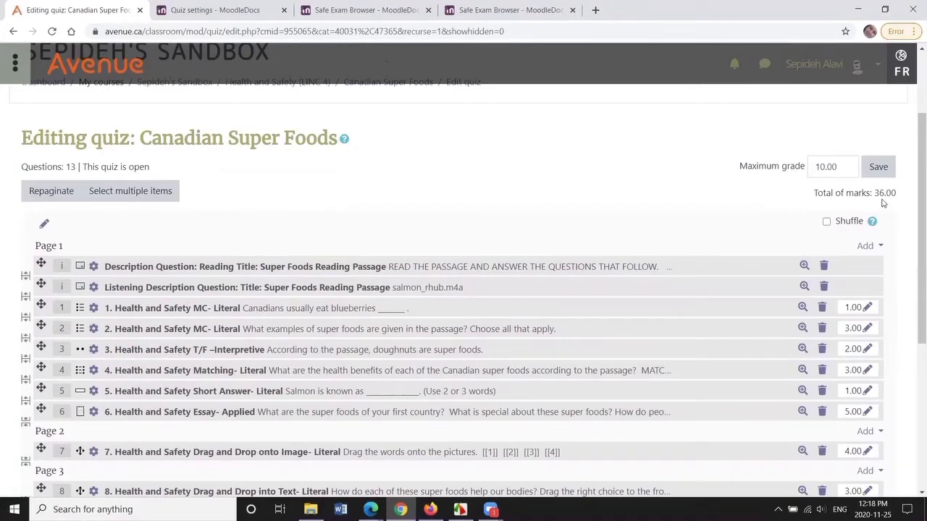
left_click_drag(841, 168, 813, 177)
type("36")
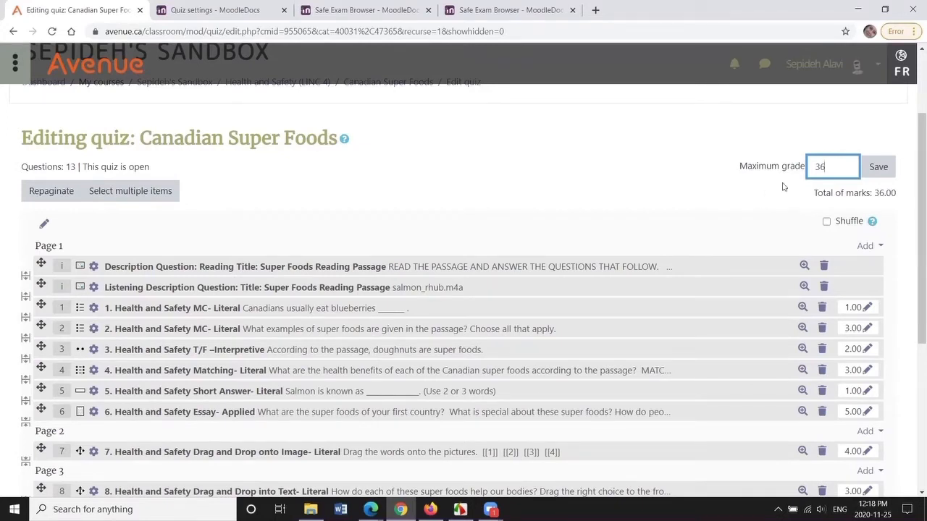
left_click_drag(830, 167, 816, 167)
type("100")
left_click(878, 168)
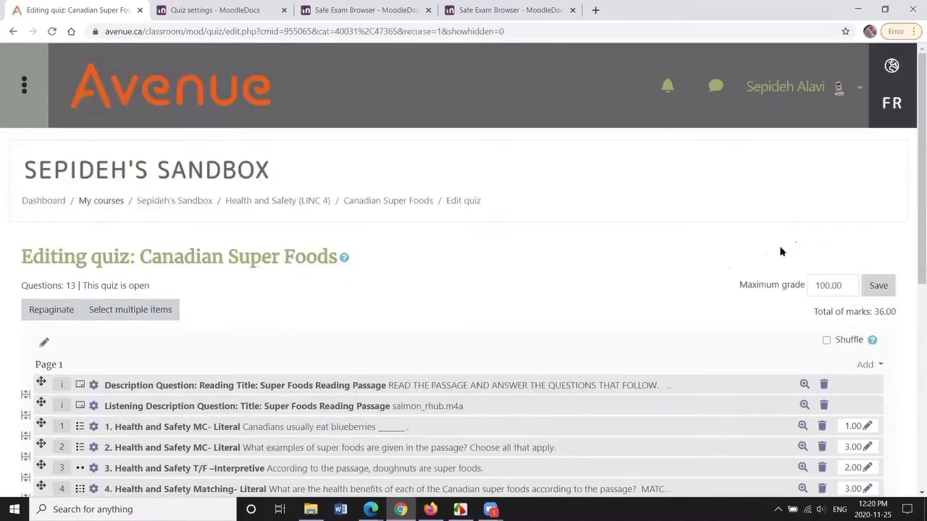
- Return to the Health and Safety section, open the Canadian Super Foods quiz and start a preview
left_click(273, 201)
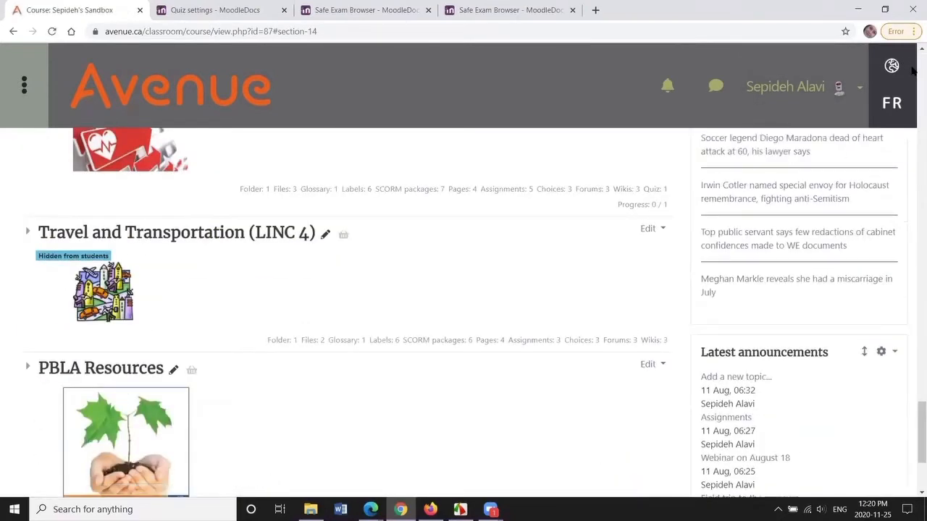
scroll(456, 273, "up", 2)
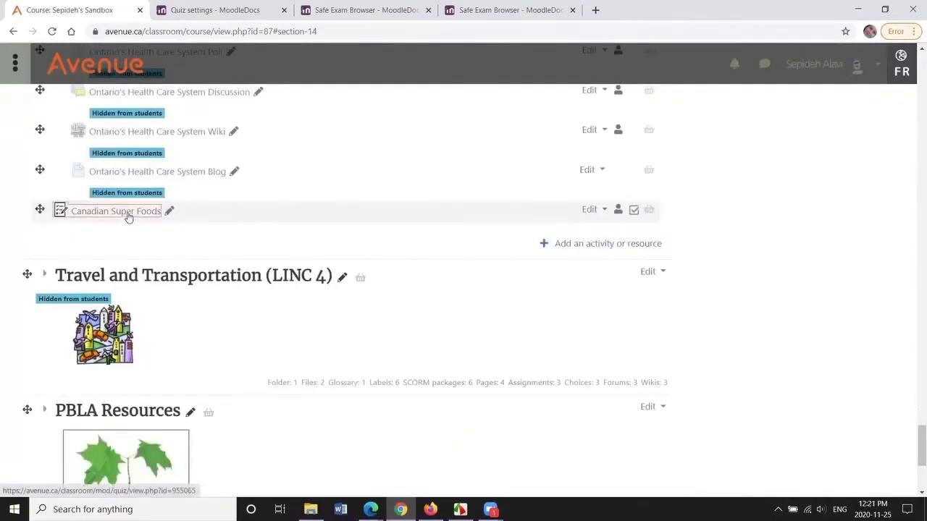
left_click(127, 215)
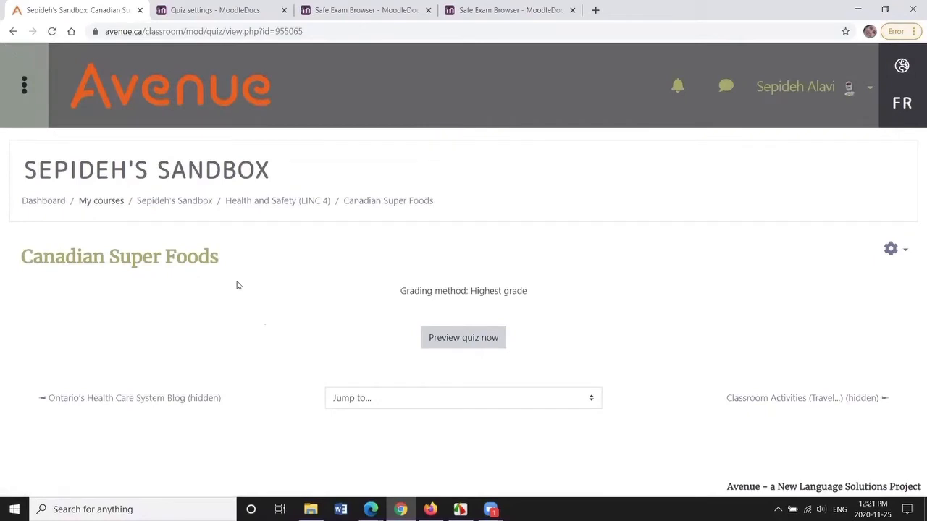
left_click(450, 338)
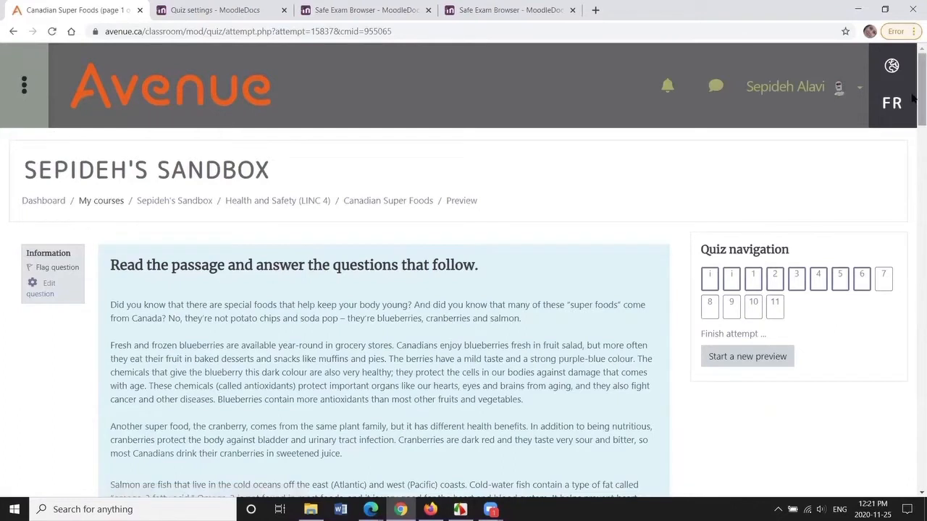
- Page through the first pages of the quiz preview, checking the reading passage and drag-and-drop questions
left_click_drag(912, 96, 913, 117)
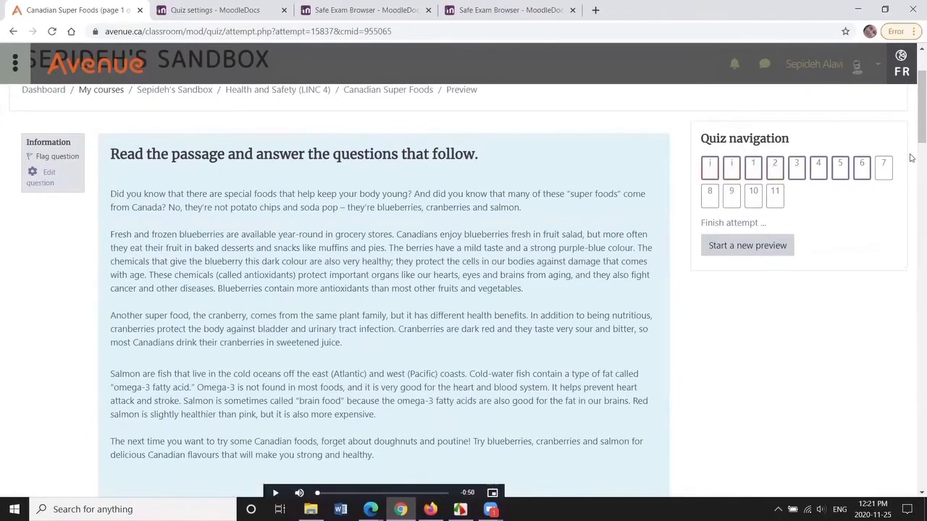
left_click_drag(912, 130, 915, 468)
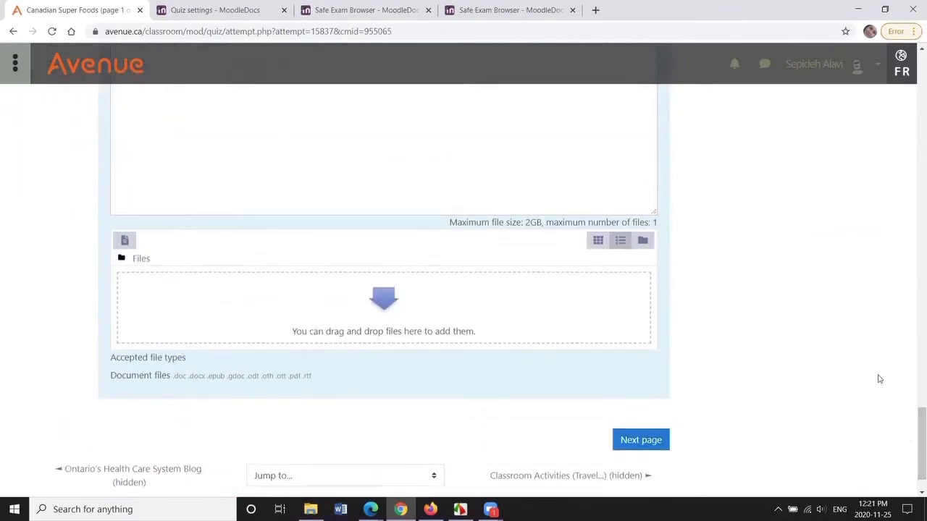
left_click(641, 447)
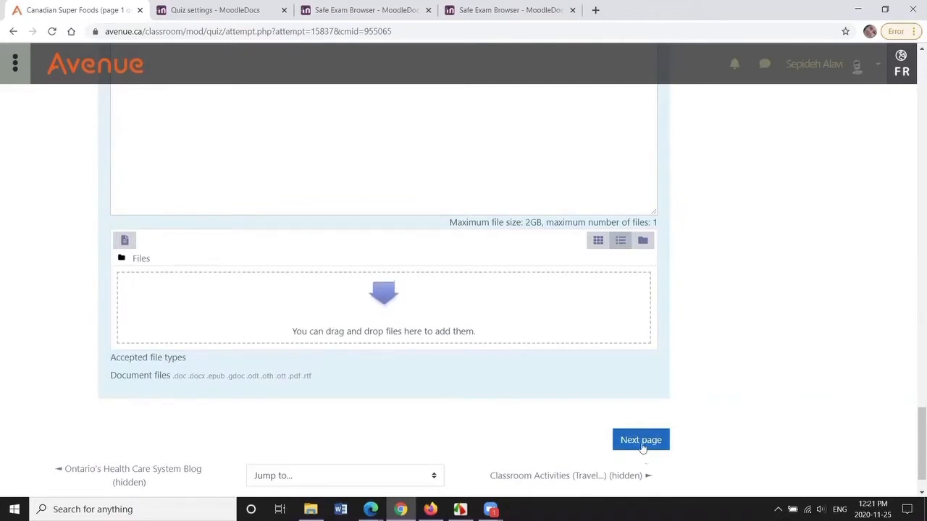
left_click(641, 443)
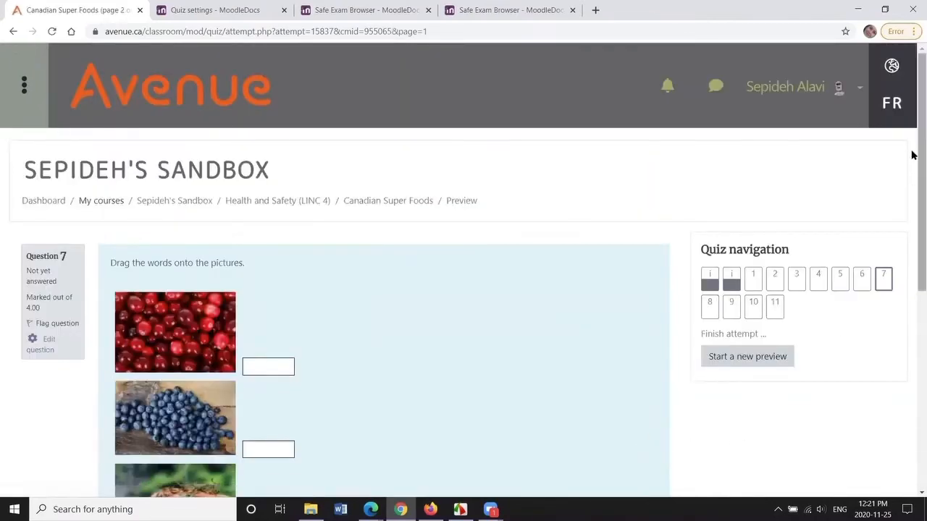
left_click_drag(912, 155, 912, 265)
scroll(731, 277, "down", 3)
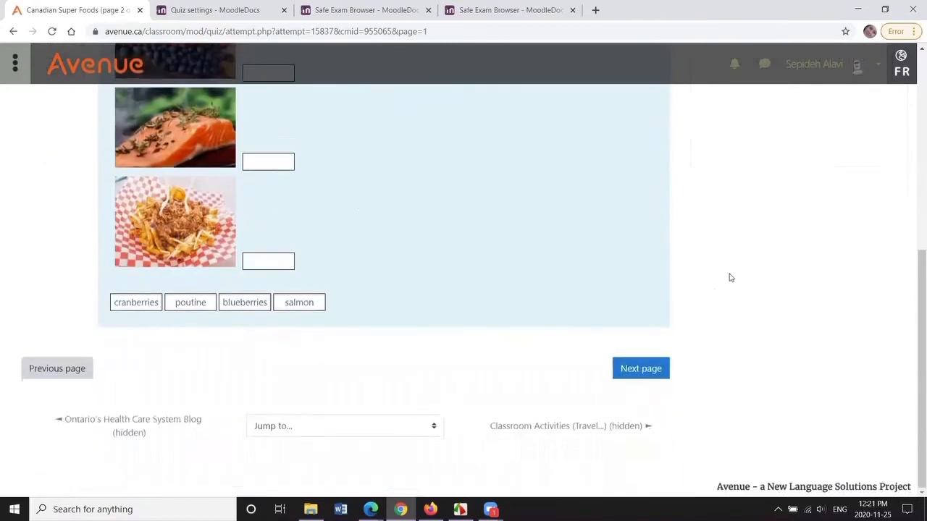
left_click(661, 362)
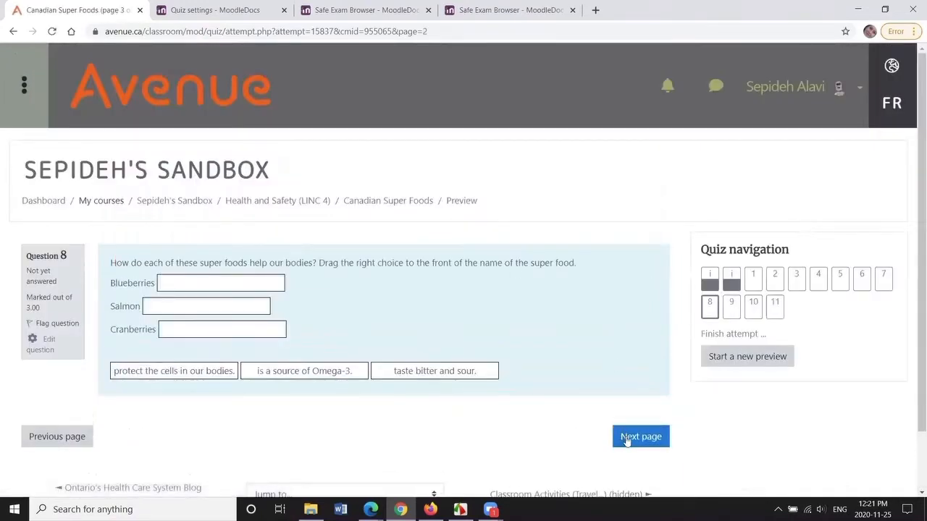
left_click(627, 438)
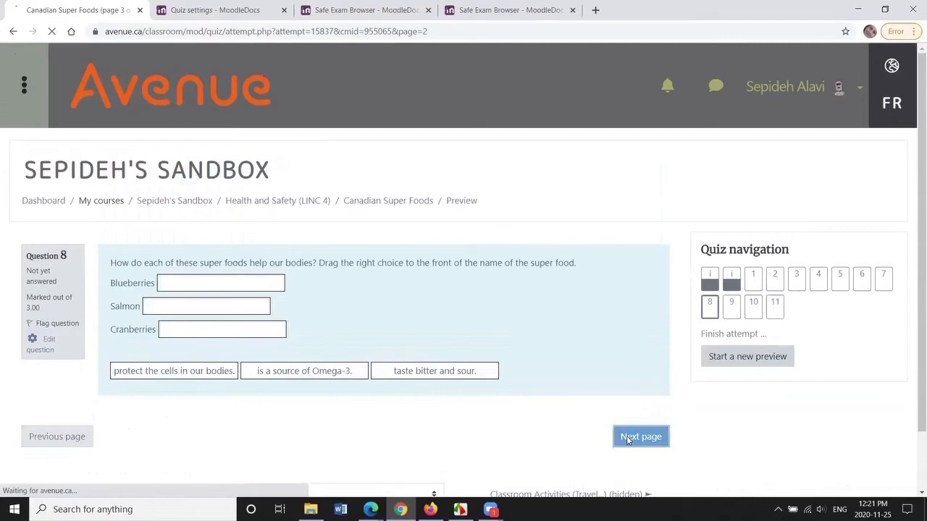
- Continue through the remaining preview pages and finish the attempt
scroll(644, 420, "down", 3)
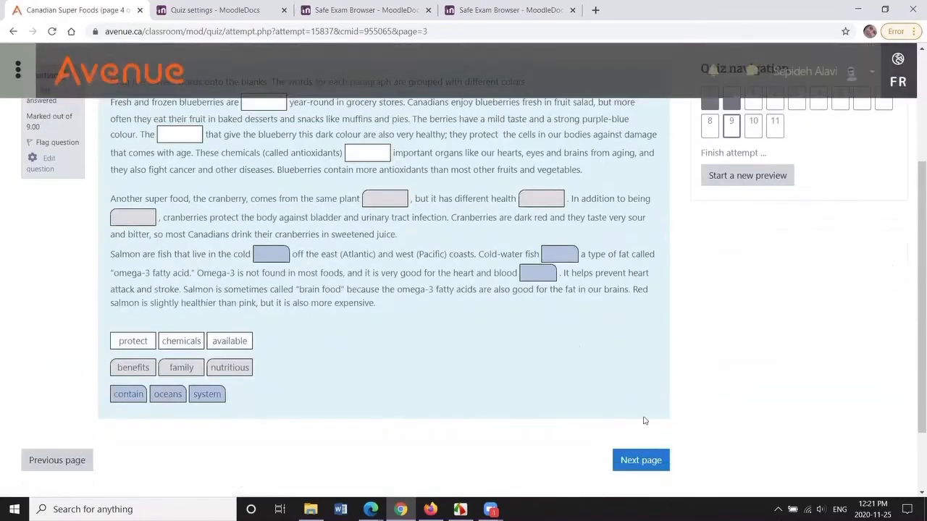
left_click(651, 459)
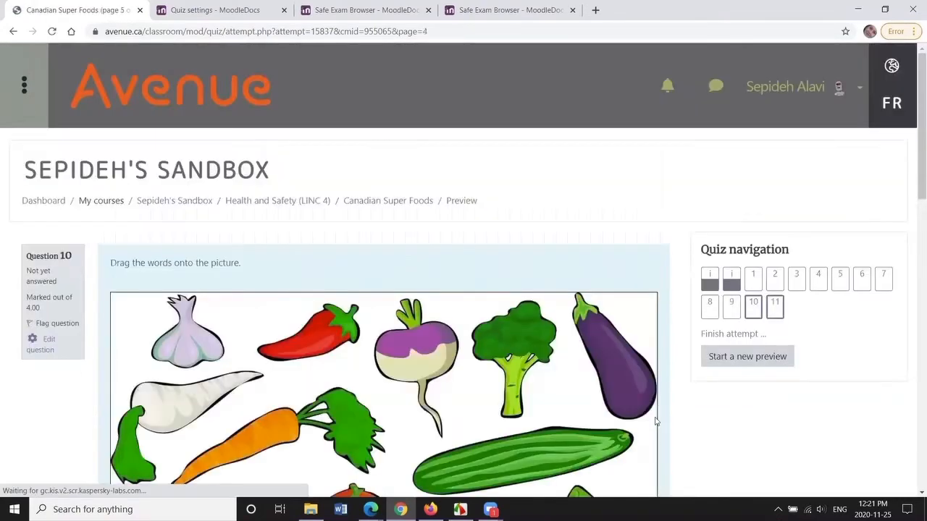
scroll(721, 406, "down", 4)
scroll(608, 399, "down", 3)
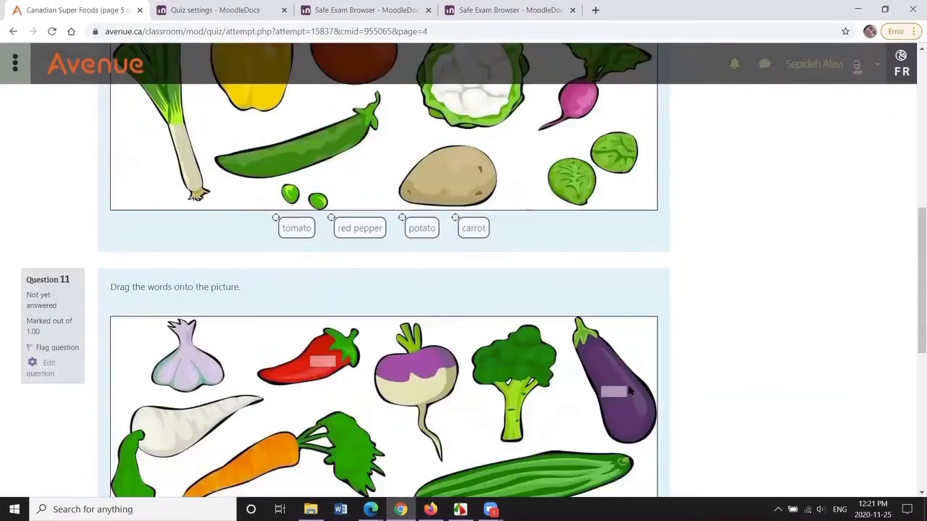
scroll(755, 325, "down", 6)
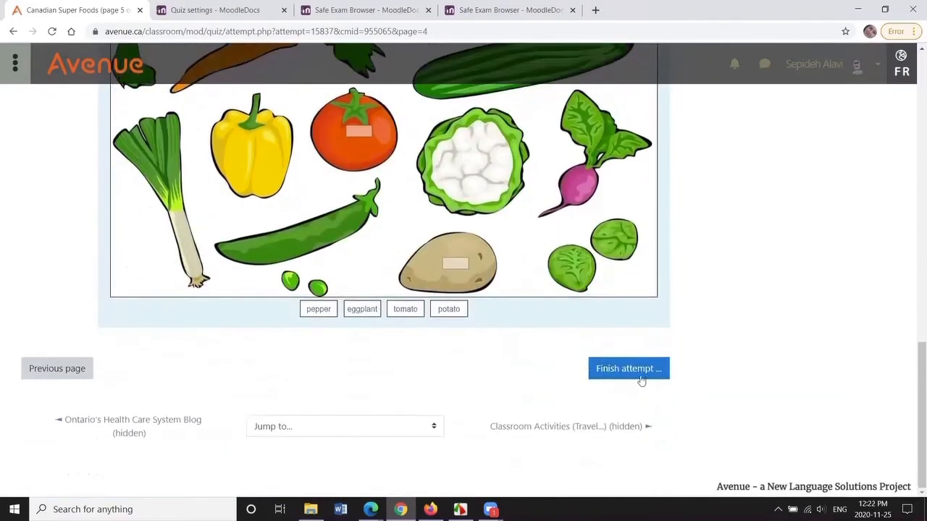
left_click(624, 371)
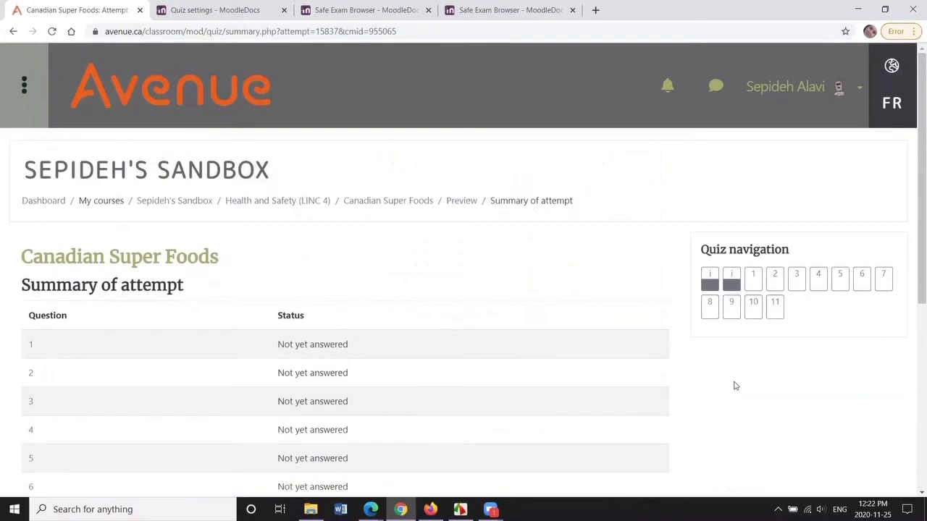
- Review the attempt summary and return to the Canadian Super Foods quiz page
left_click_drag(911, 167, 910, 333)
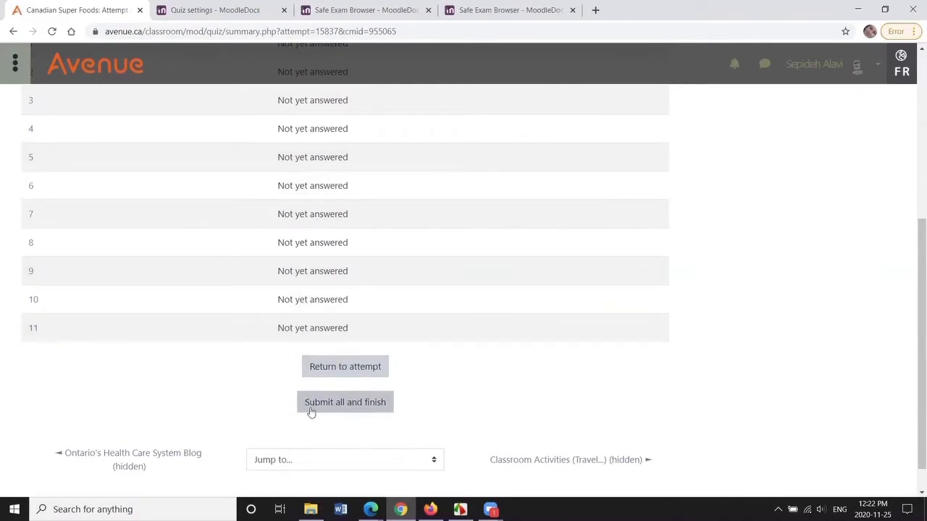
left_click_drag(913, 447, 913, 281)
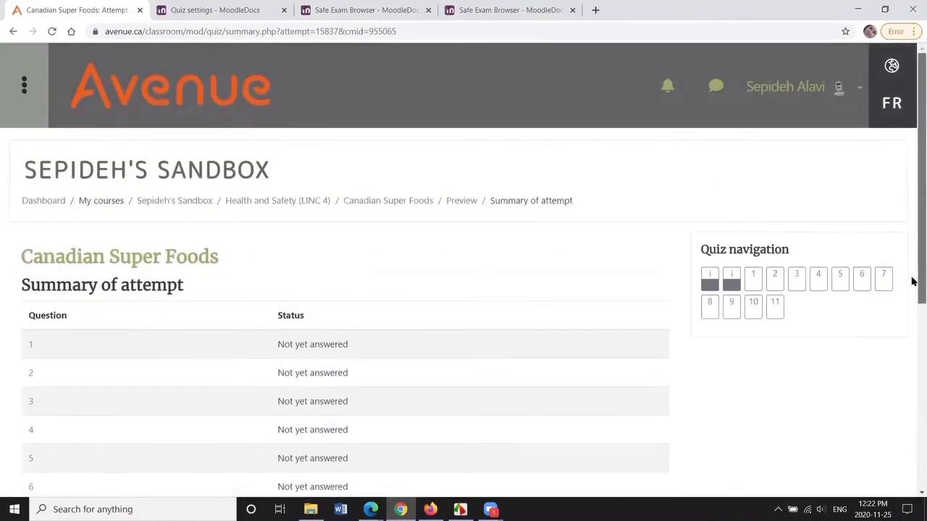
left_click(413, 206)
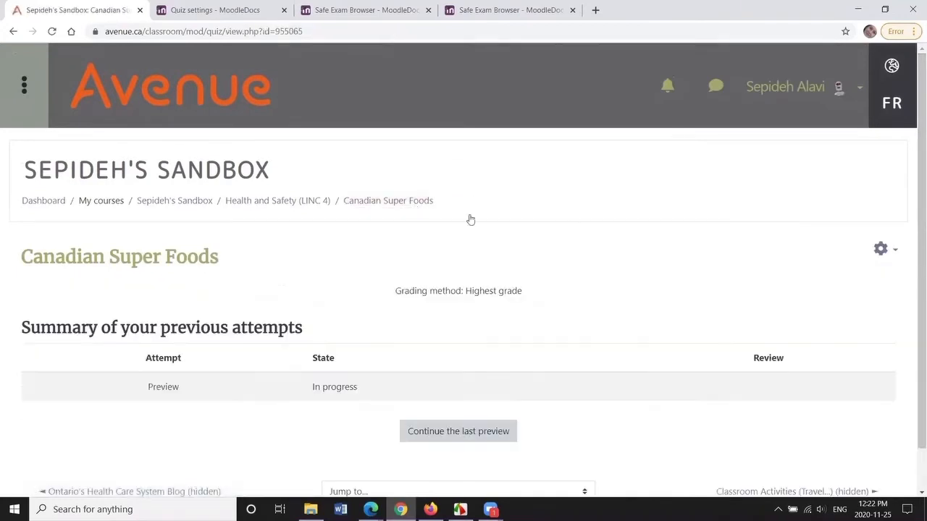
- Open the Canadian Super Foods quiz's settings for editing
scroll(912, 184, "down", 1)
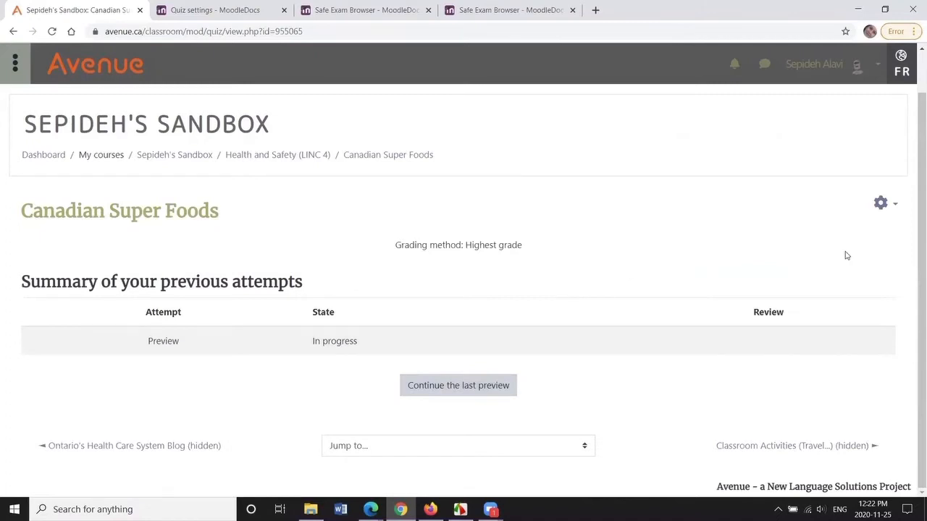
left_click(895, 207)
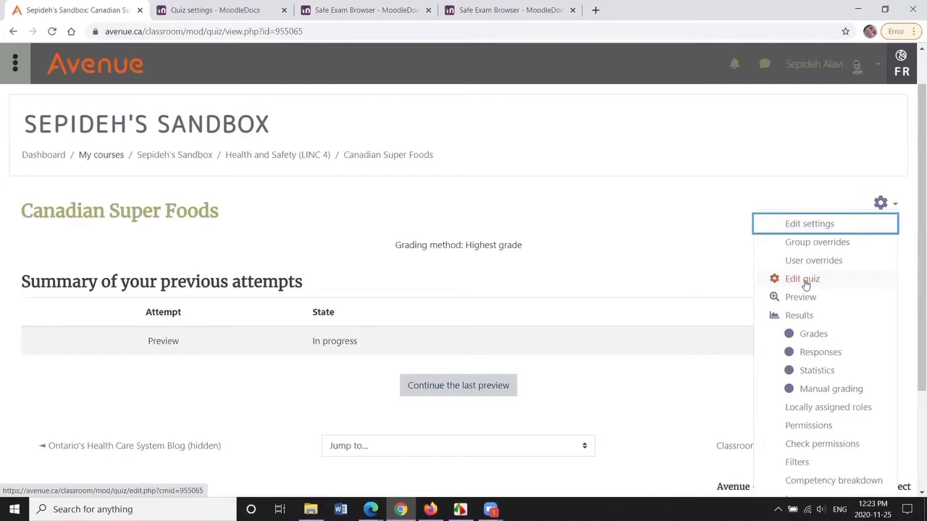
left_click(809, 225)
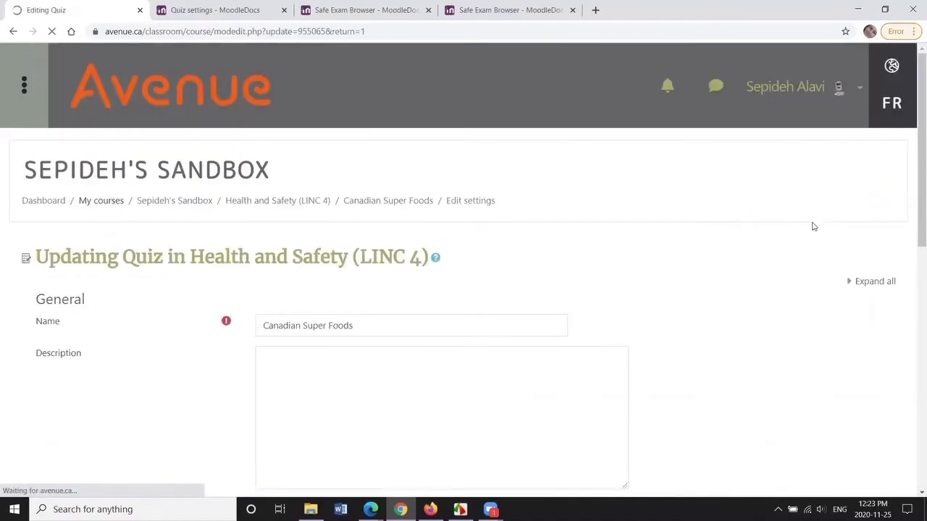
- Expand the Timing section and enable both the quiz open date and close date
left_click_drag(912, 143, 910, 244)
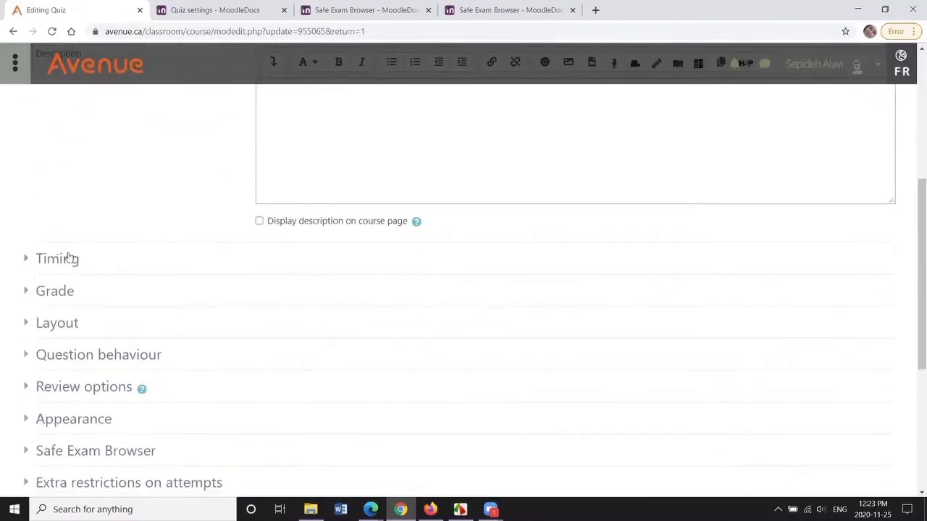
left_click_drag(913, 316, 913, 345)
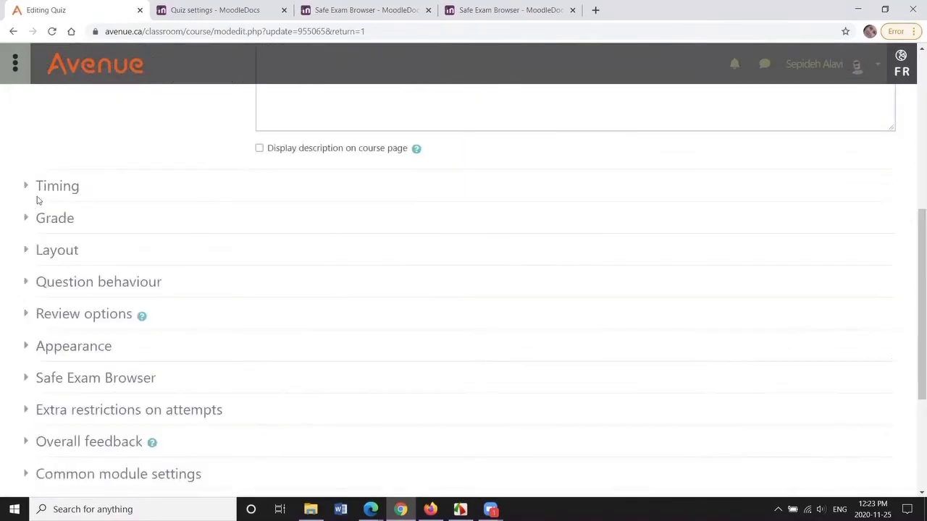
left_click(48, 188)
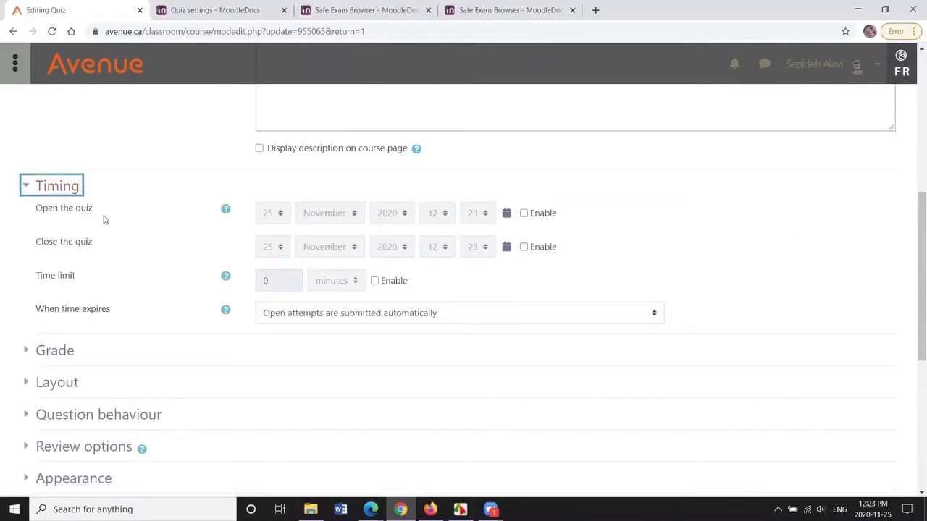
left_click(524, 214)
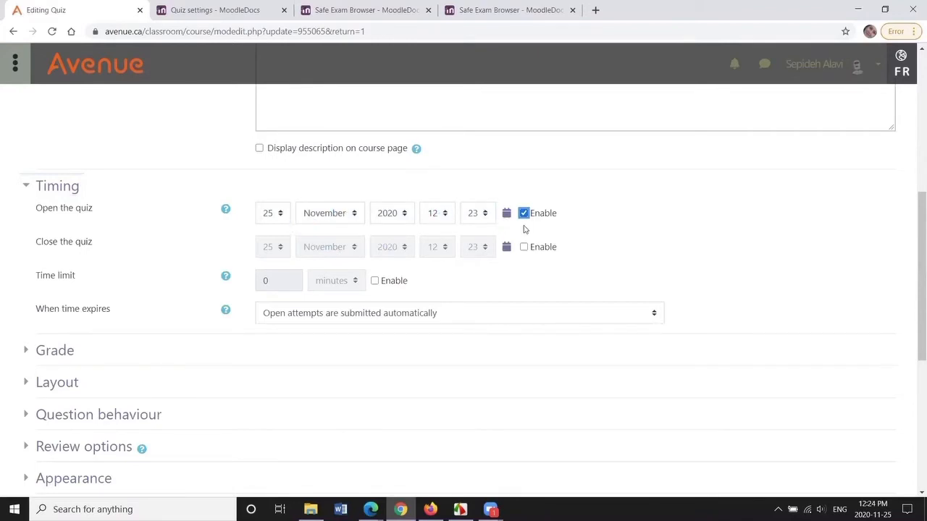
left_click(524, 247)
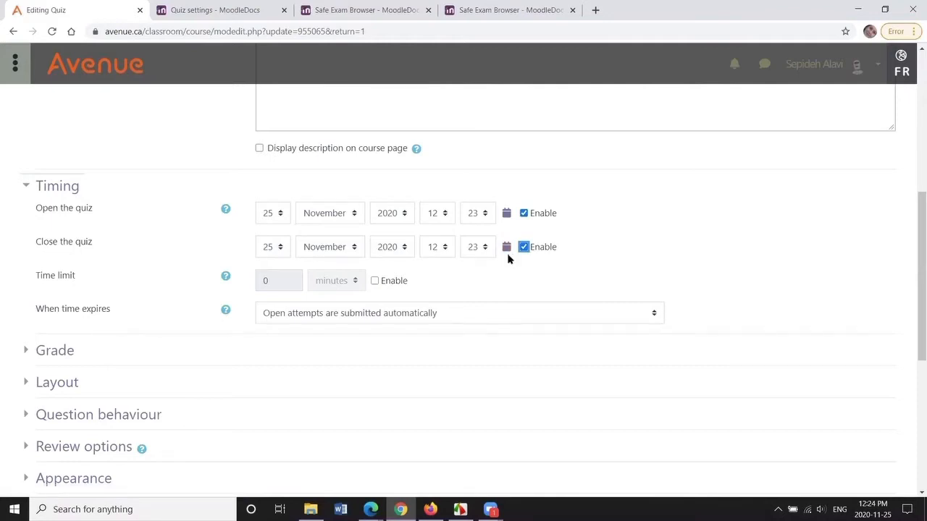
- Enable a 30-minute time limit and look over the options for when time expires
left_click_drag(912, 213, 912, 230)
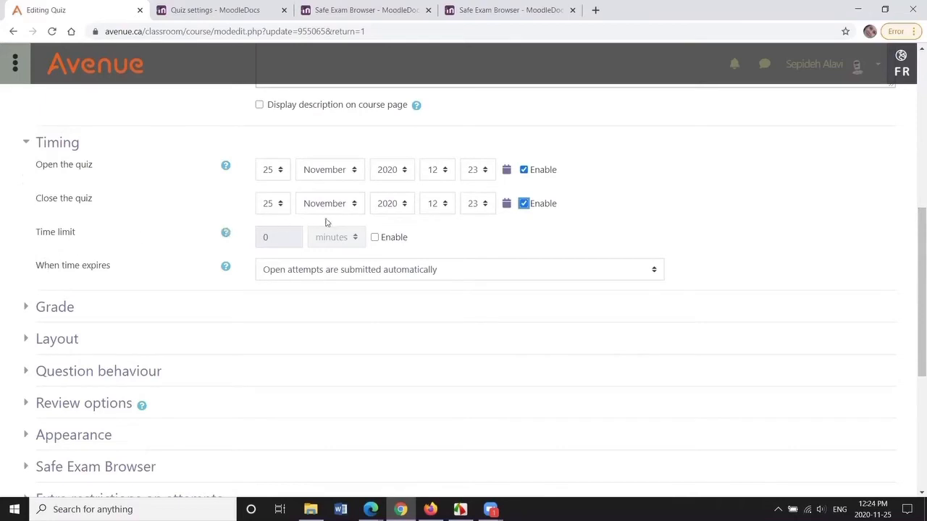
left_click(375, 240)
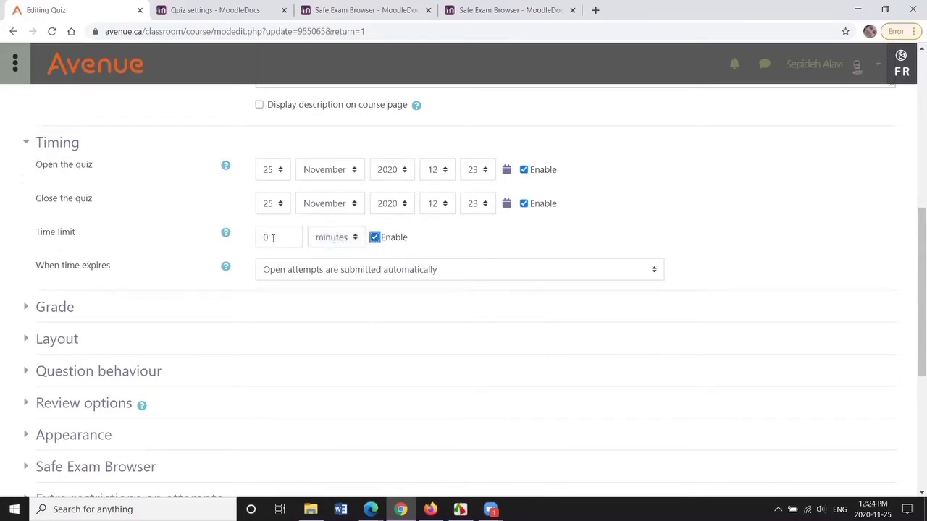
scroll(51, 268, "down", 1)
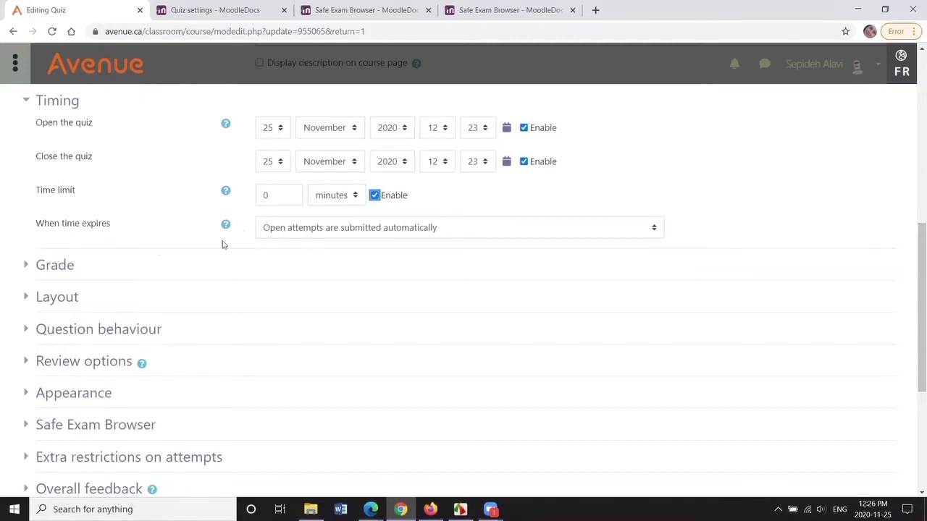
double_click(260, 197)
type("30")
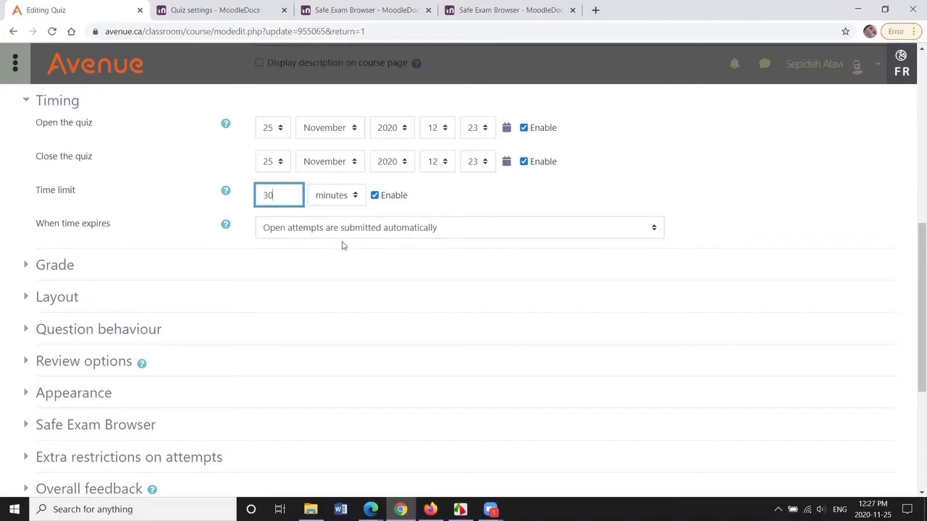
left_click(655, 230)
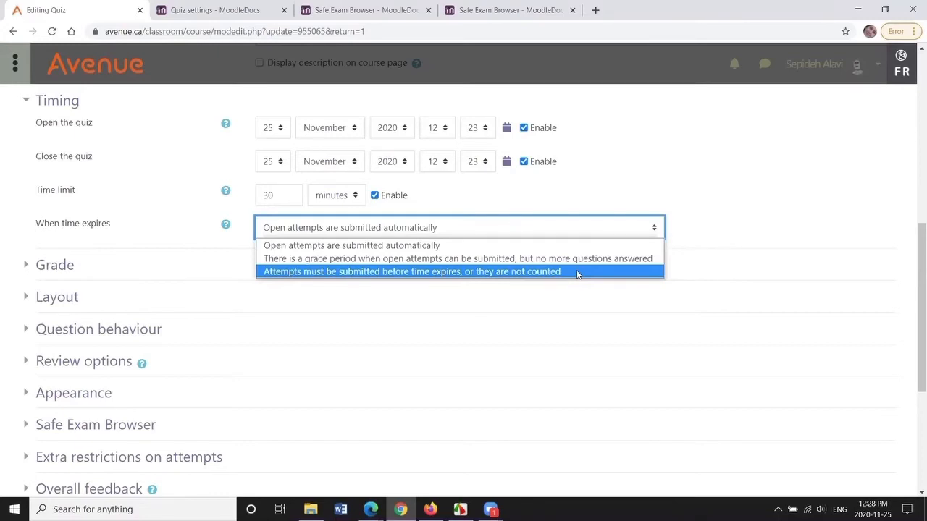
left_click(93, 268)
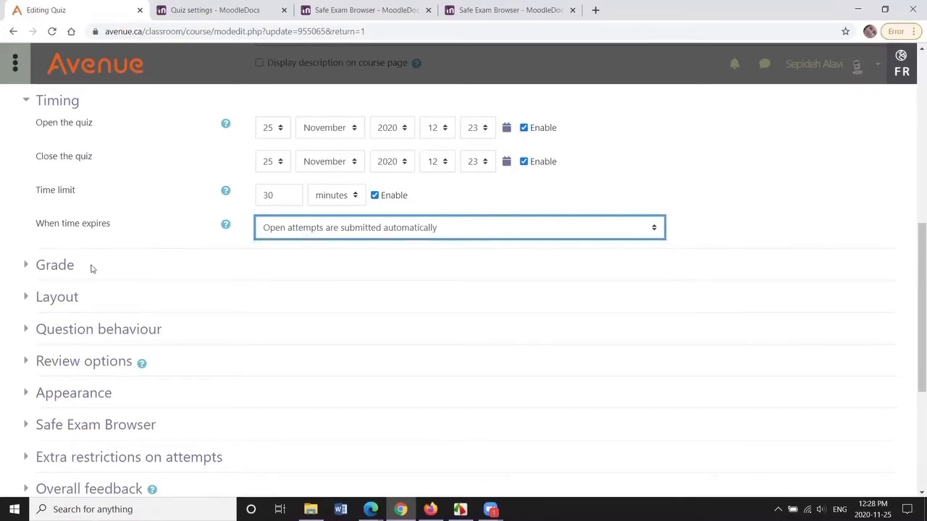
- Expand the Grade section and set the grade to pass to 70
left_click(64, 267)
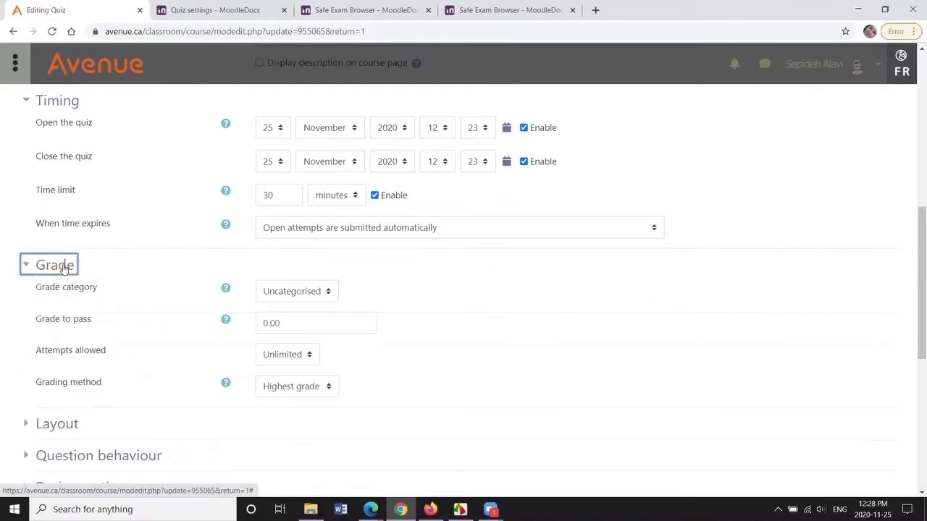
scroll(912, 333, "down", 1)
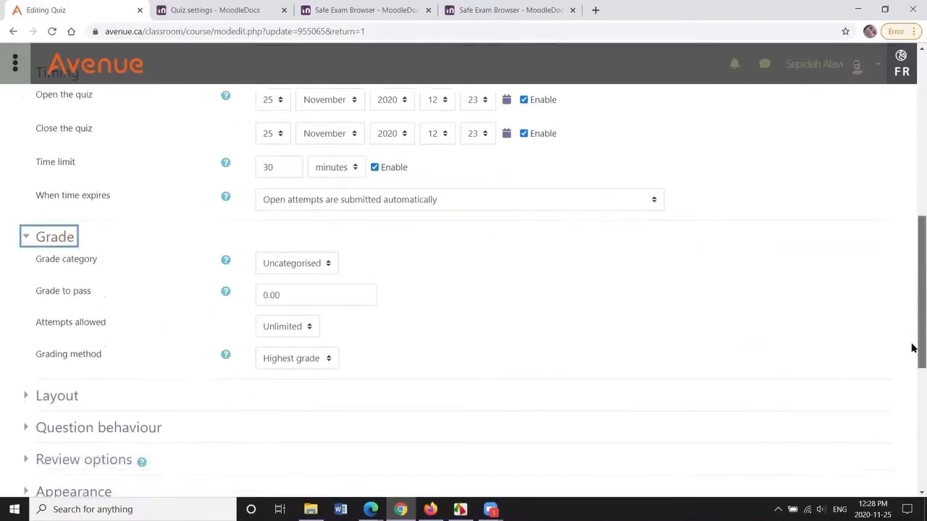
scroll(912, 355, "down", 1)
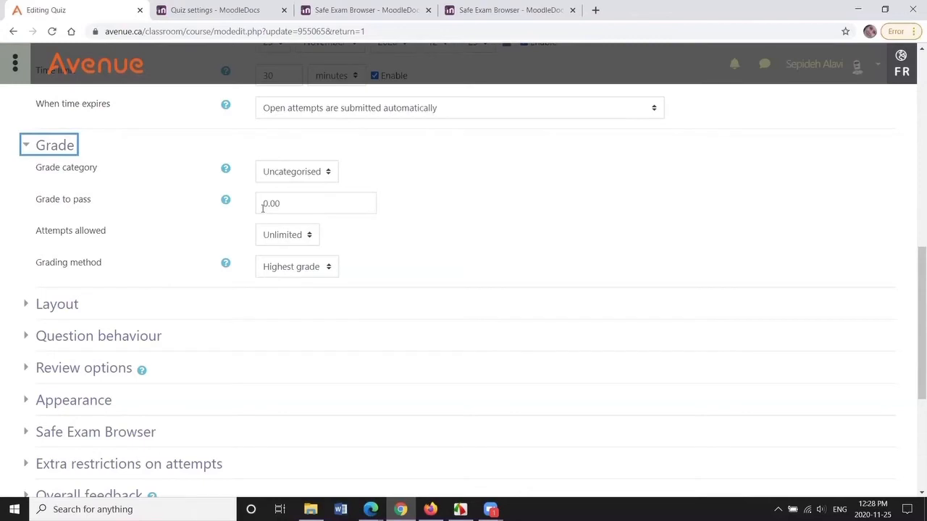
left_click_drag(263, 206, 268, 205)
type("70")
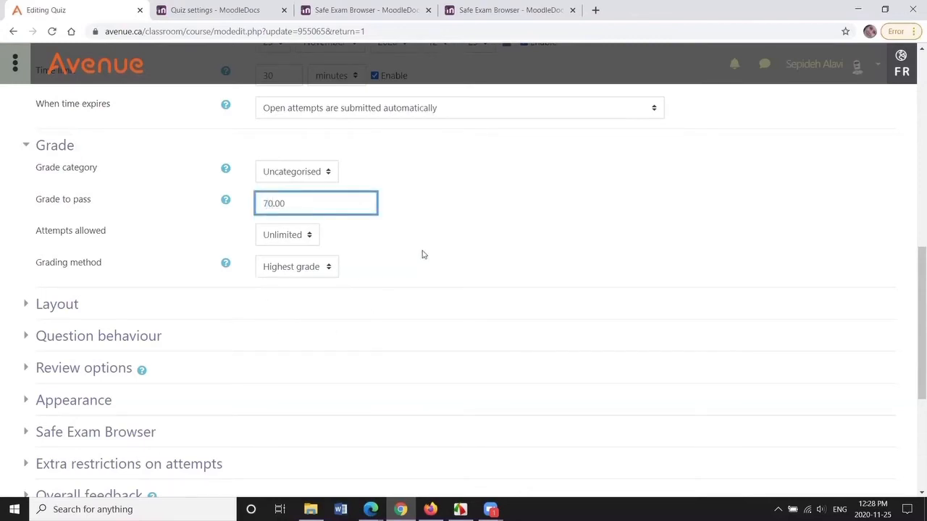
- Look through the attempts allowed and grading method options without changing them
left_click(310, 237)
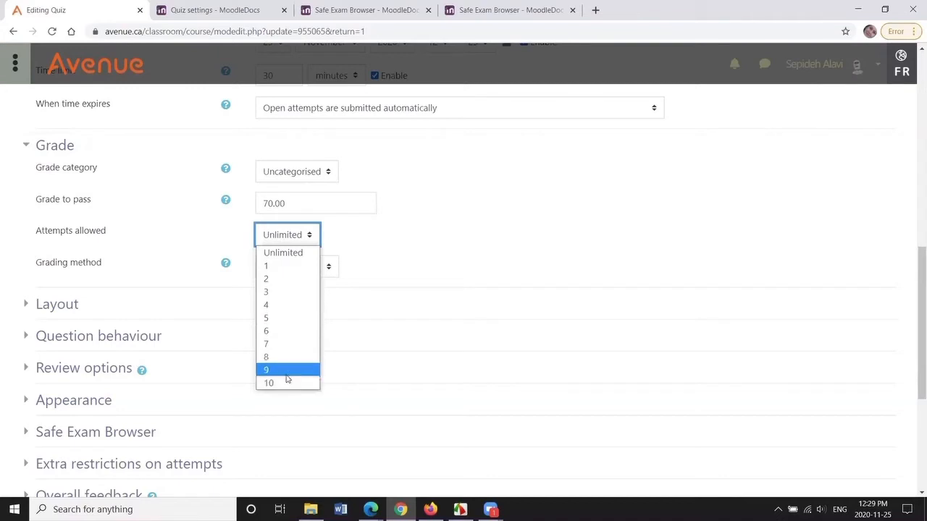
left_click(291, 250)
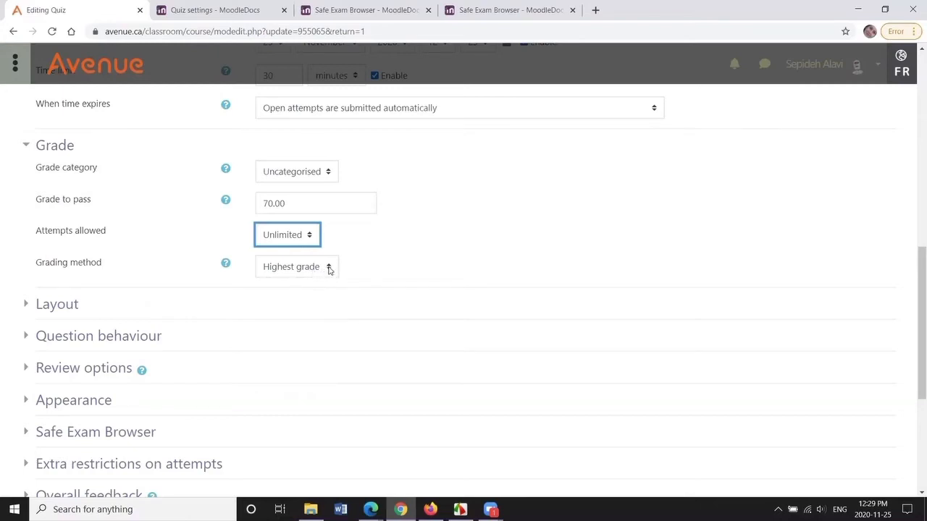
left_click(329, 267)
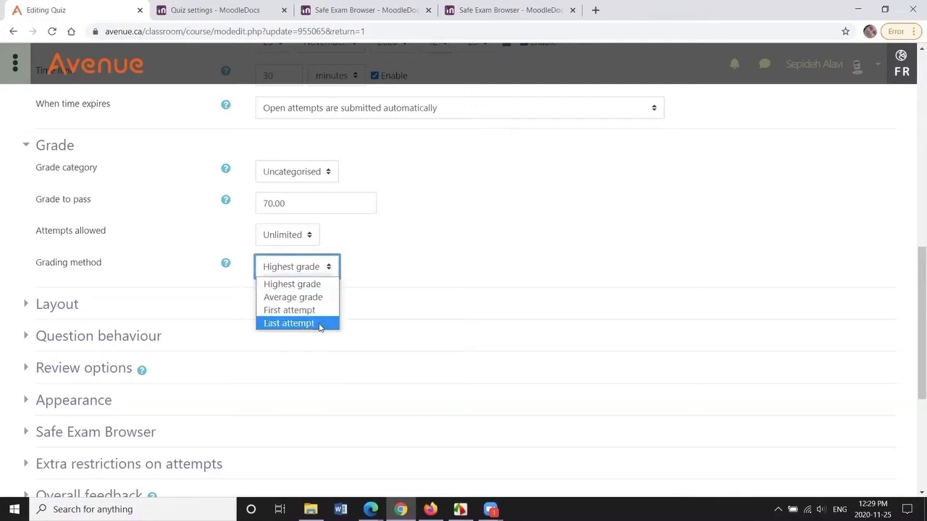
left_click(292, 273)
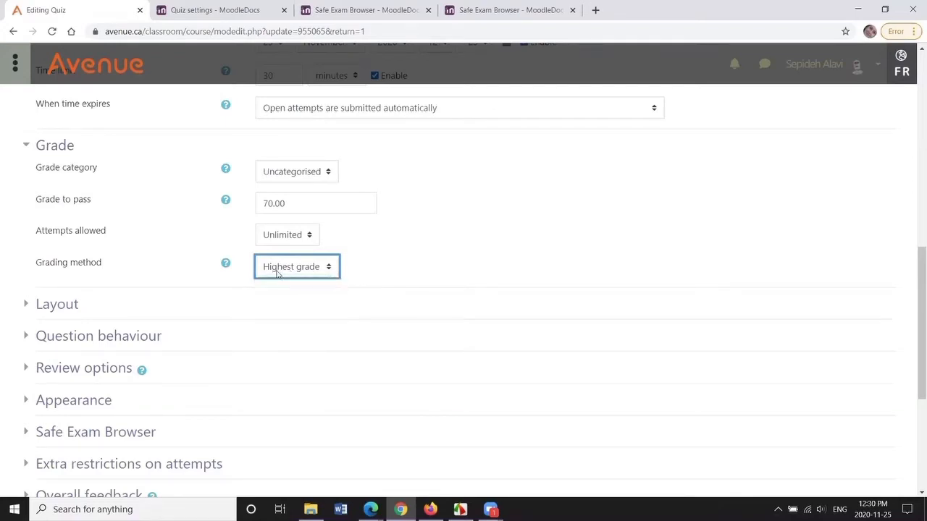
- Expand the Layout section and set new page to Never, all questions on one page
left_click(54, 307)
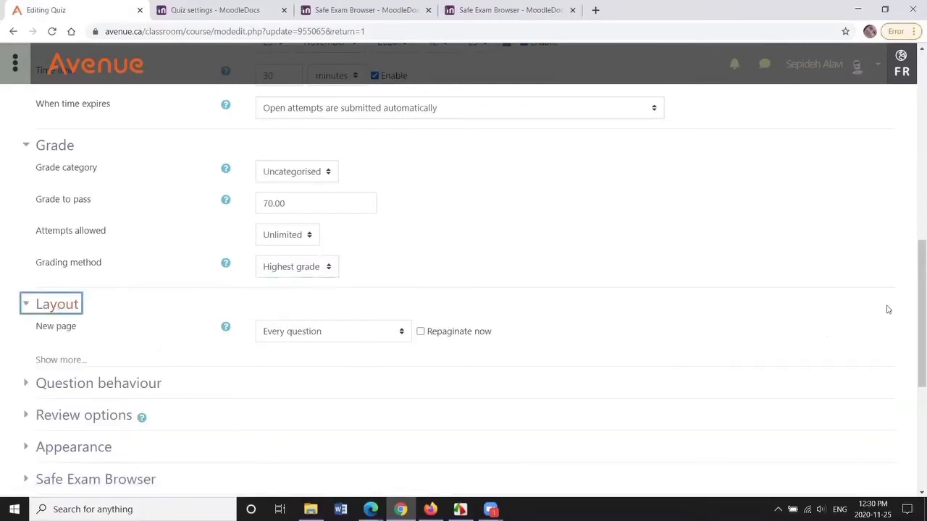
scroll(912, 326, "down", 2)
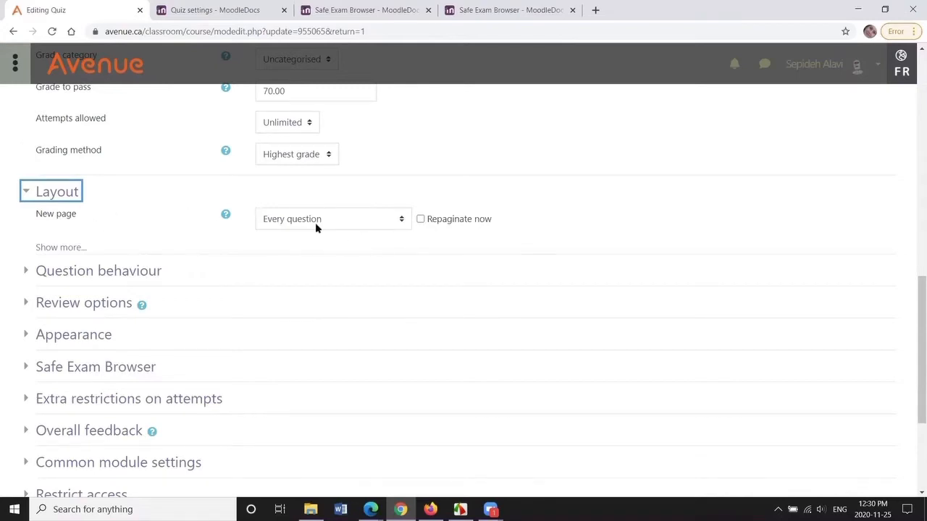
left_click(403, 220)
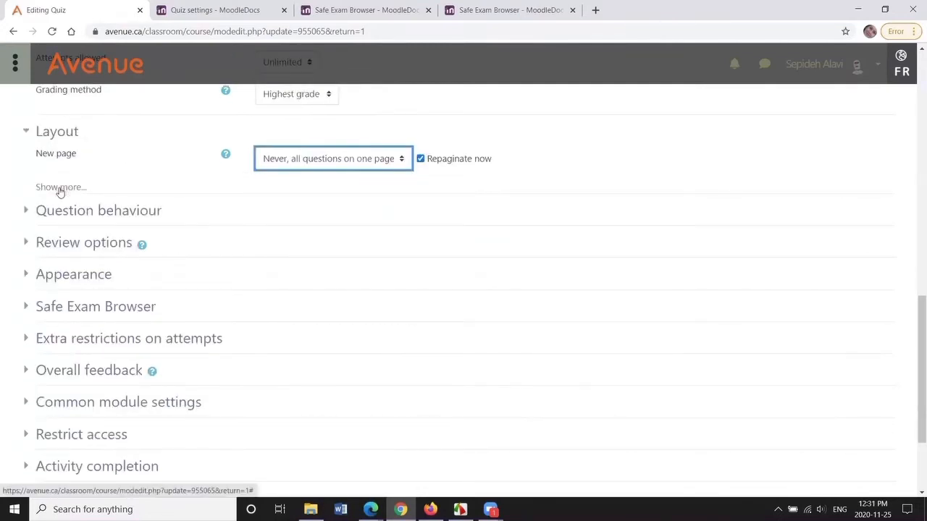
- Show more layout options and set the navigation method to Sequential
left_click(61, 188)
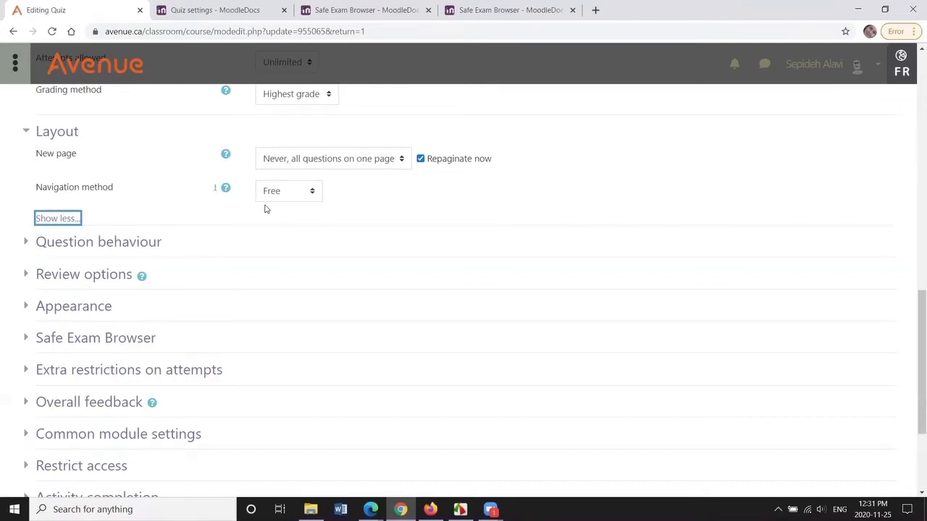
left_click(313, 194)
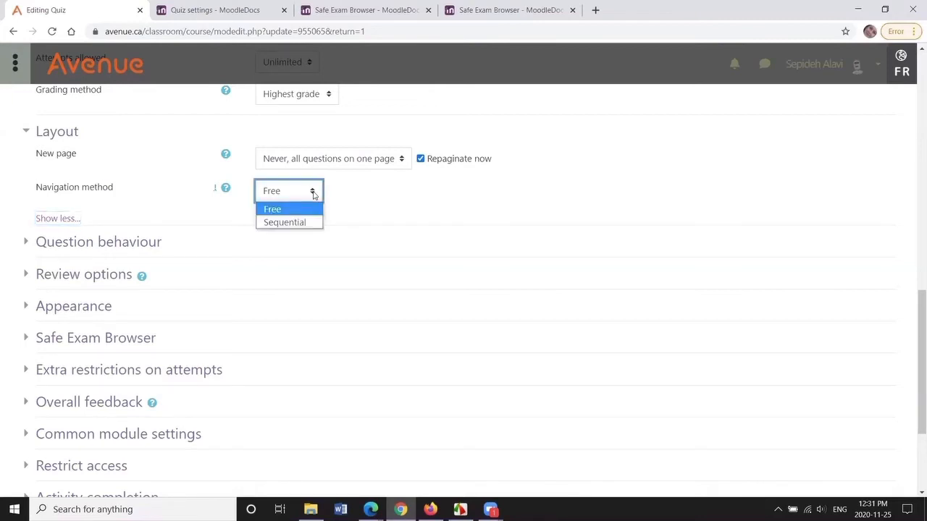
left_click(312, 220)
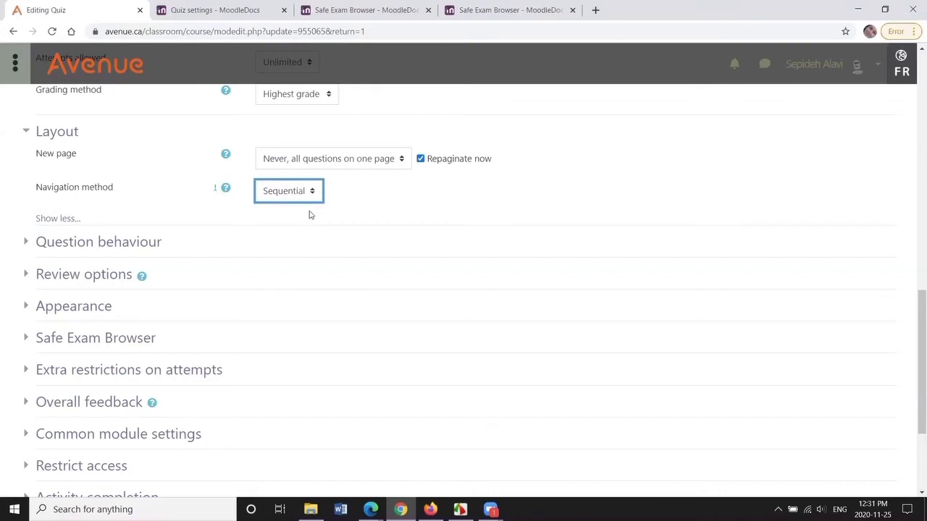
- Expand the Question behaviour section and turn off the Repaginate now option
left_click(122, 245)
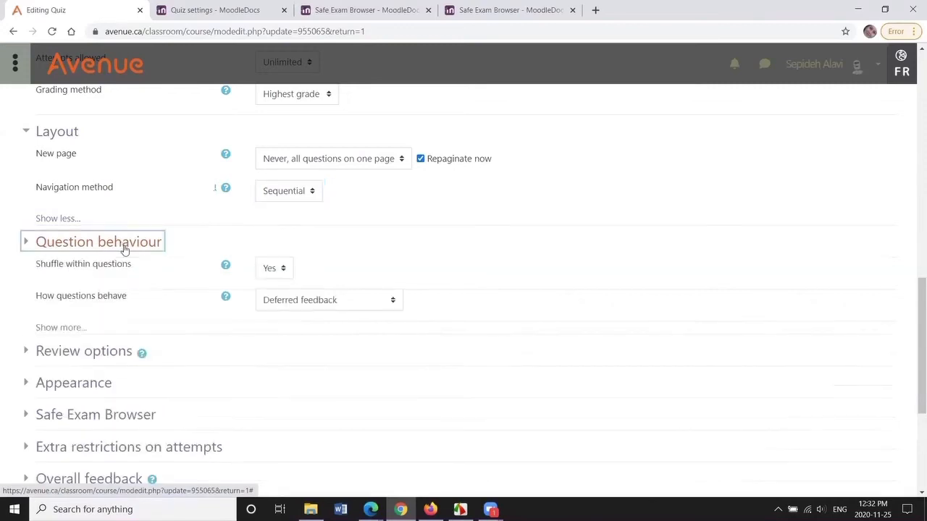
left_click_drag(912, 386, 911, 412)
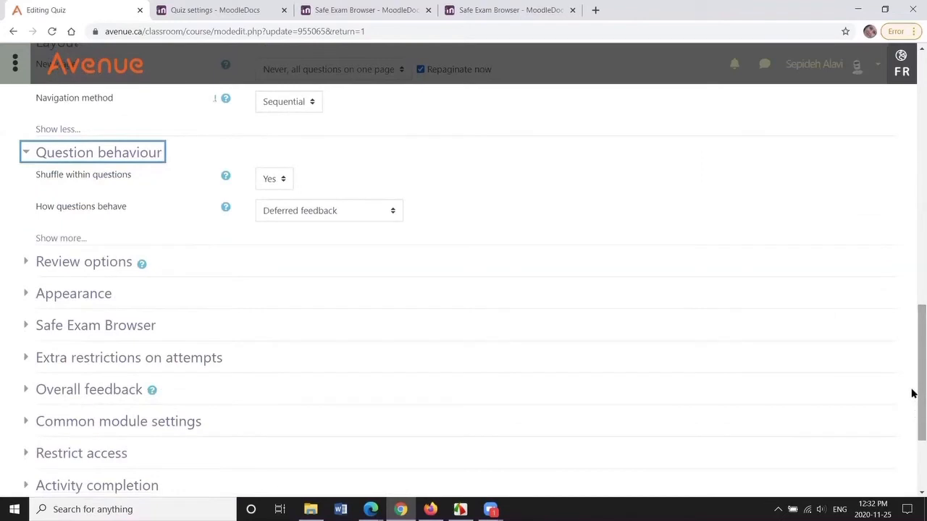
scroll(631, 330, "up", 2)
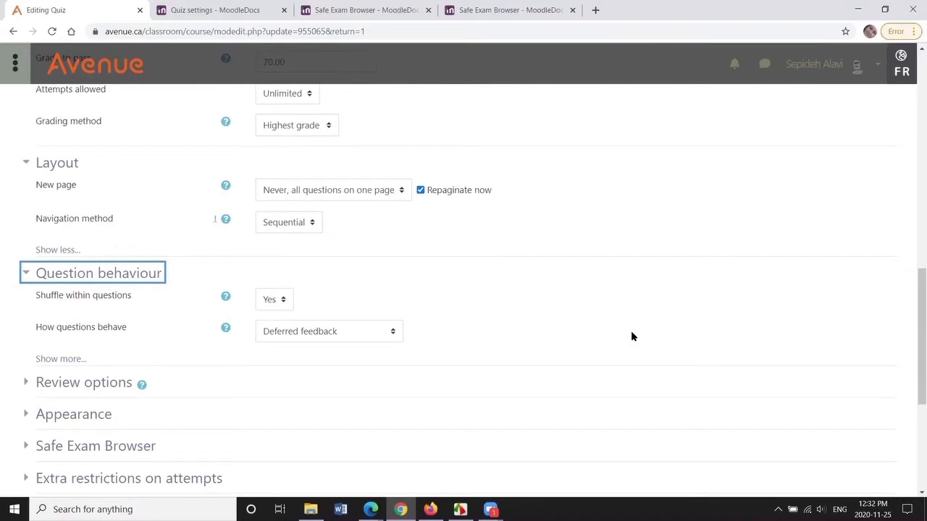
left_click(420, 192)
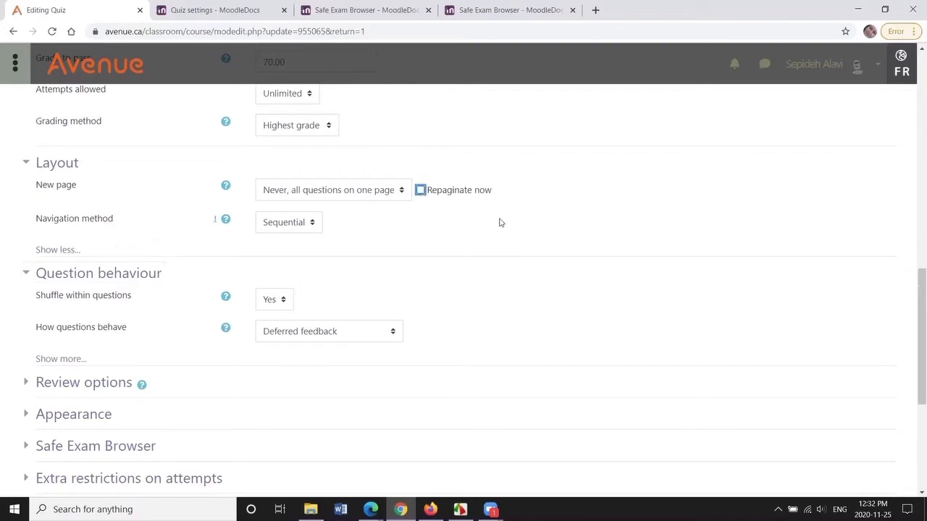
- Check the shuffle within questions options, leaving it set to Yes
scroll(910, 228, "down", 1)
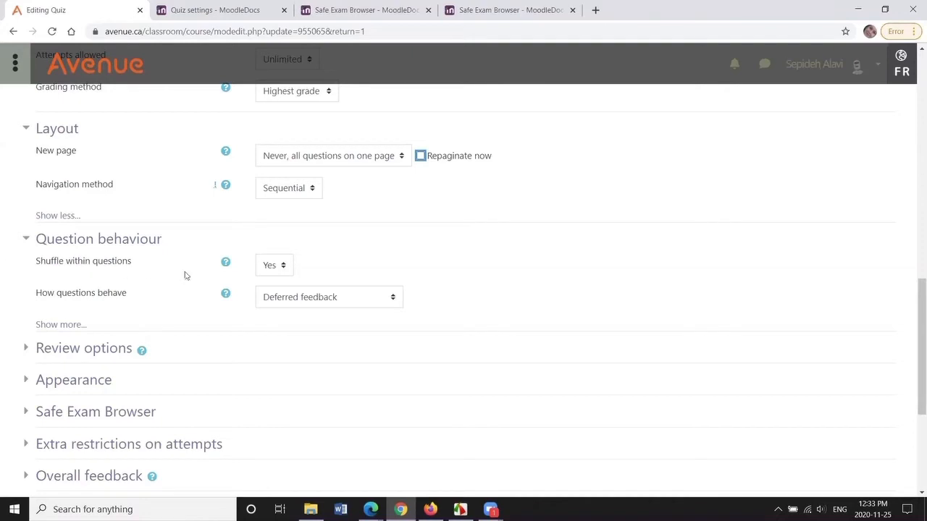
left_click(282, 269)
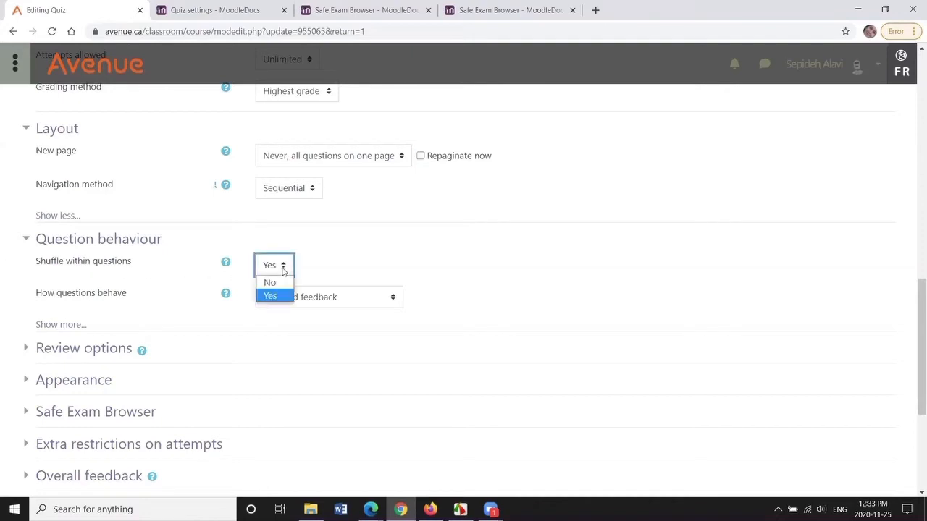
left_click(284, 271)
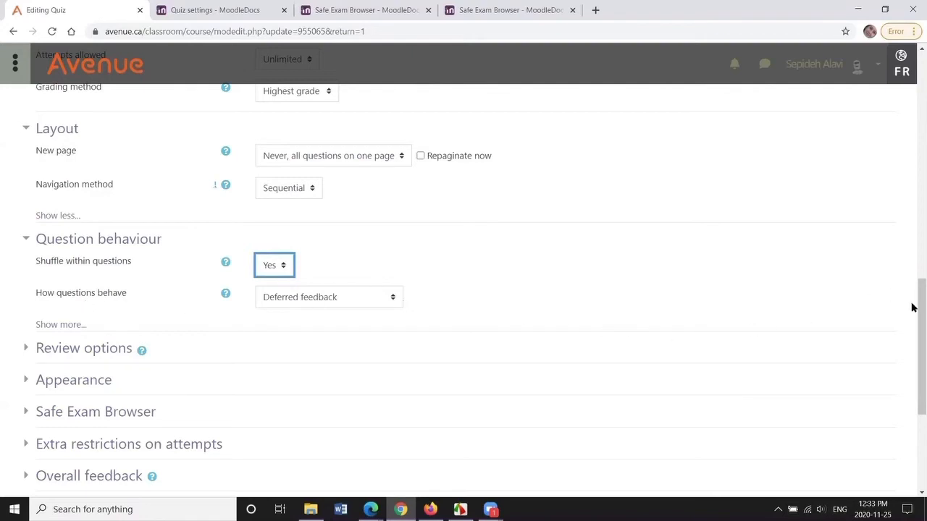
- Examine the student view of the quiz attempt in the other browser, scrolling through its questions
scroll(914, 329, "down", 2)
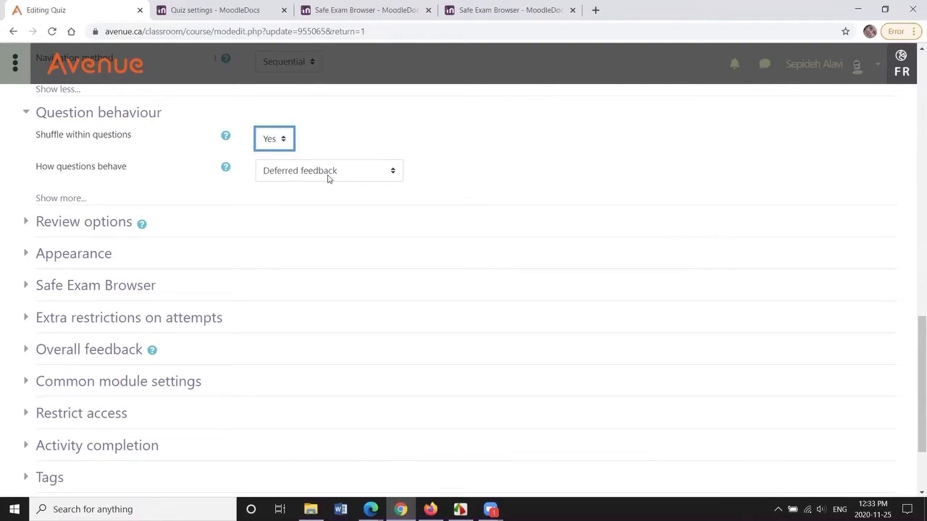
left_click(392, 176)
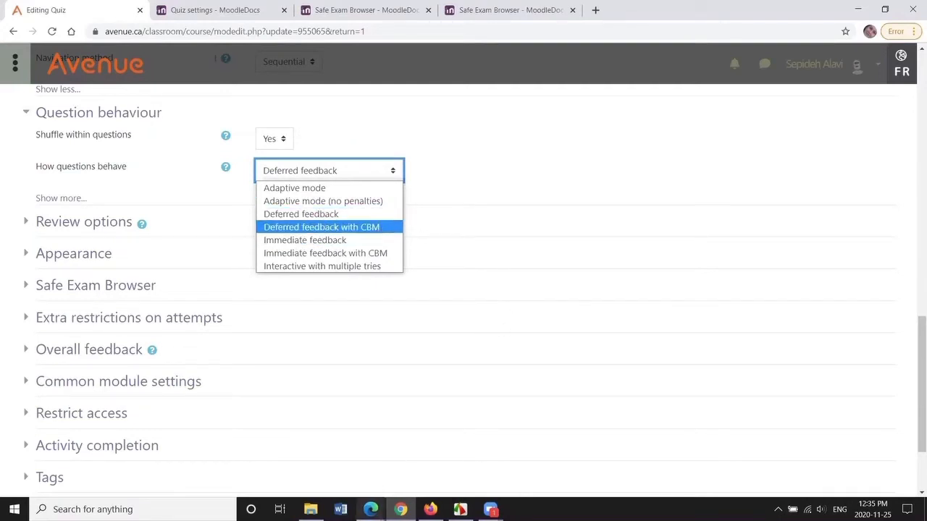
left_click(371, 509)
left_click(314, 466)
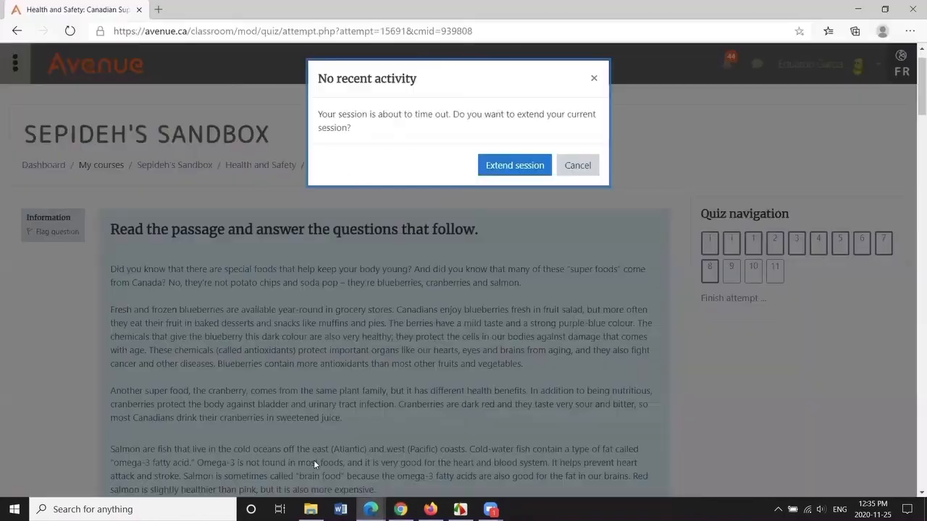
left_click(594, 78)
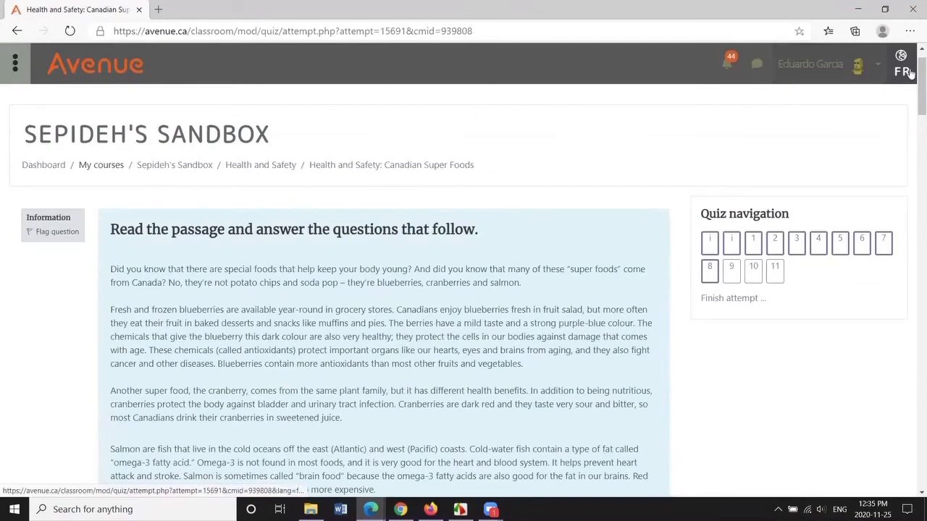
left_click_drag(919, 67, 912, 141)
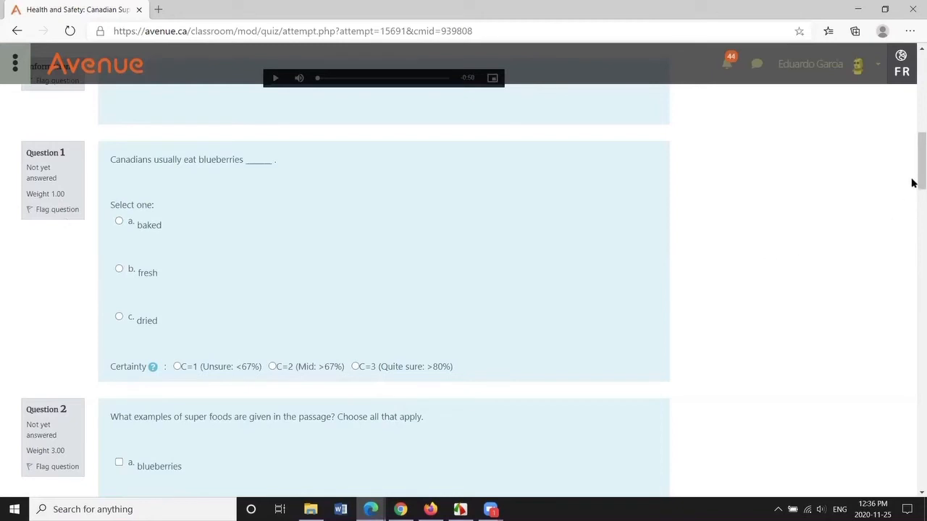
left_click_drag(912, 180, 911, 224)
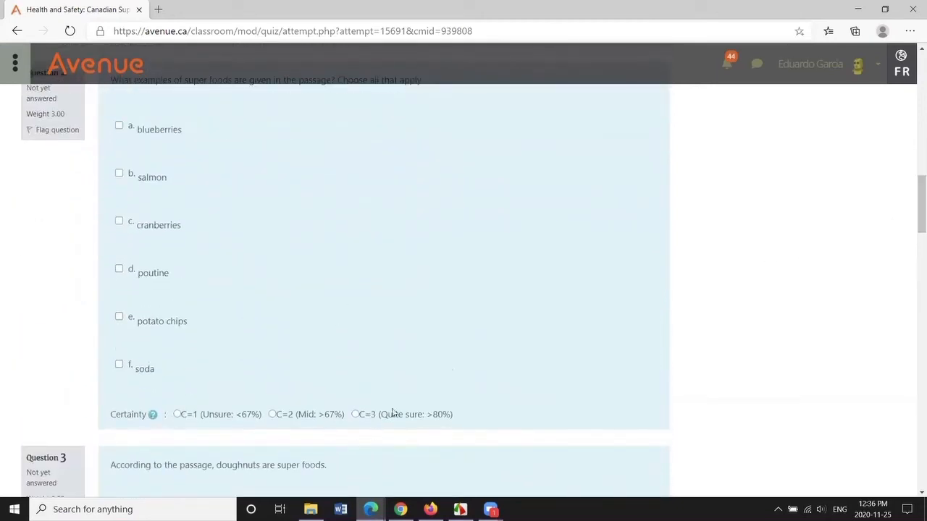
scroll(503, 352, "down", 4)
scroll(567, 369, "down", 4)
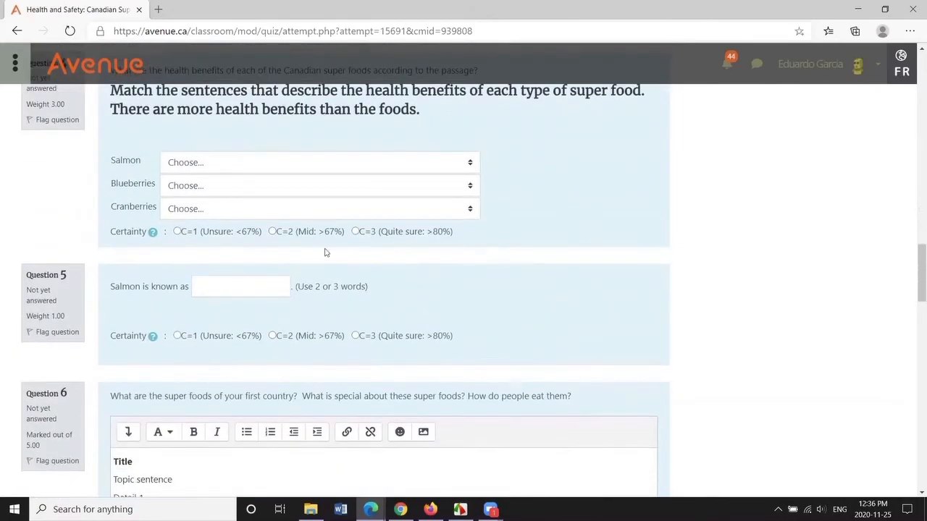
scroll(519, 303, "down", 4)
scroll(527, 304, "down", 5)
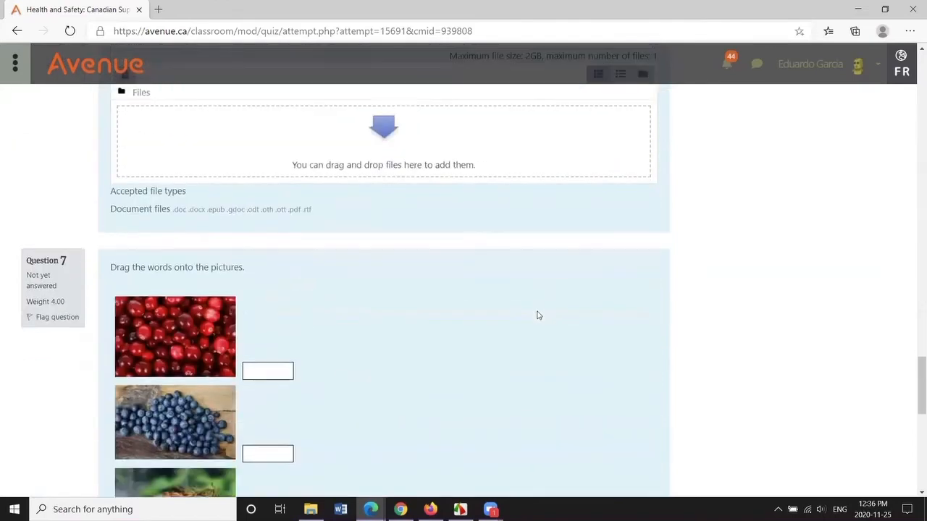
scroll(505, 301, "down", 3)
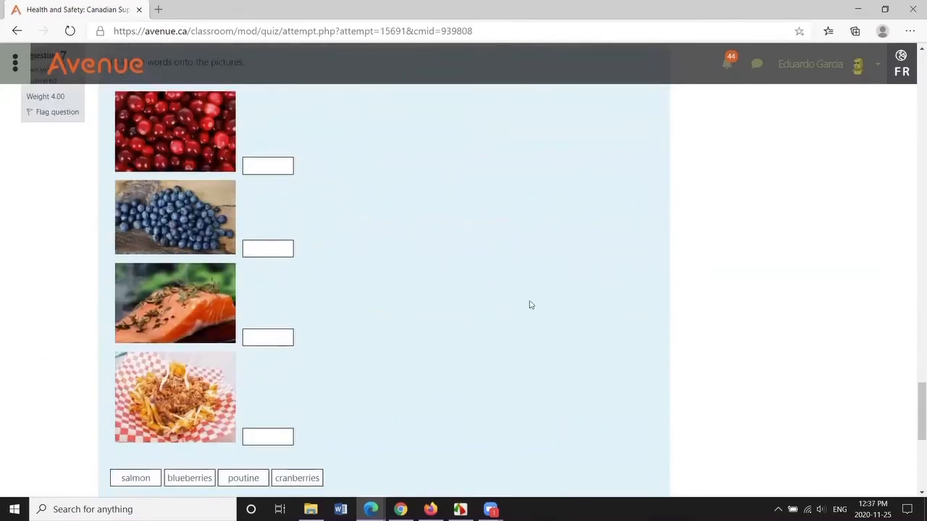
scroll(548, 328, "down", 2)
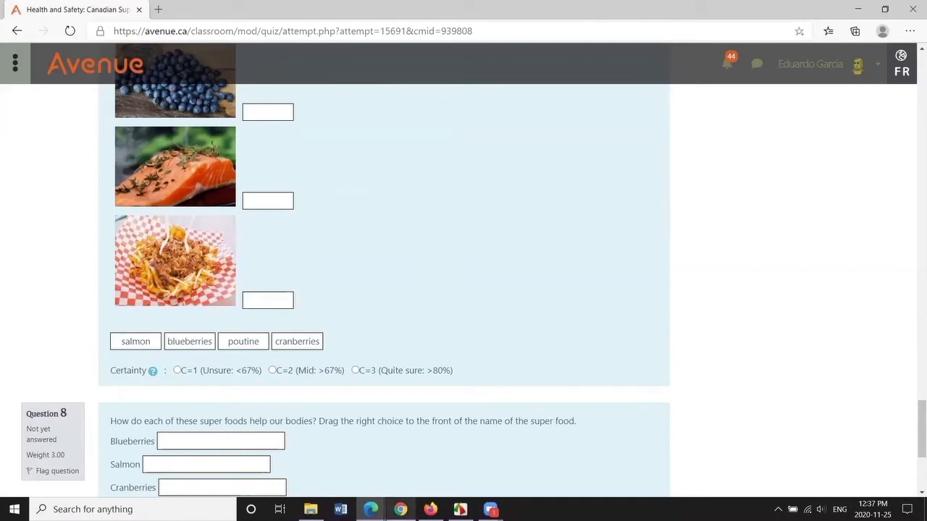
- Show more Question behaviour options and set Each attempt builds on the last to Yes
left_click(400, 509)
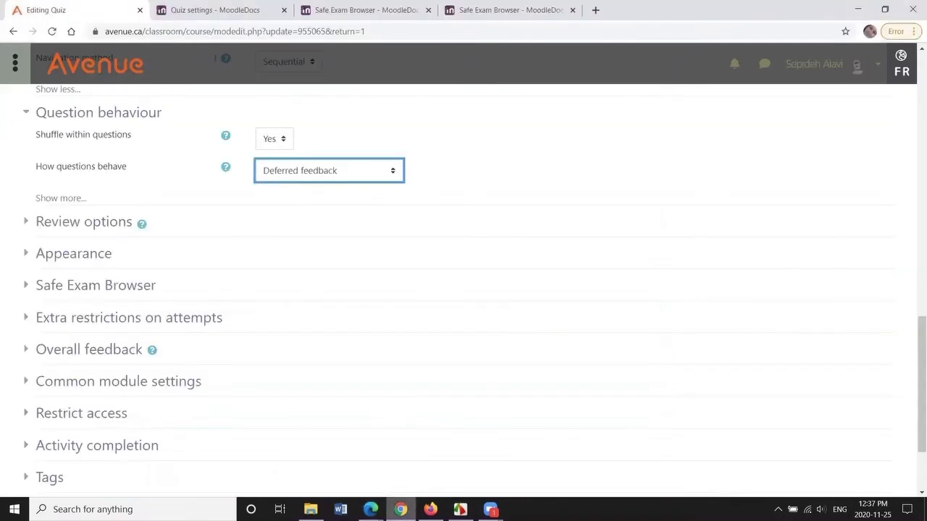
left_click(393, 172)
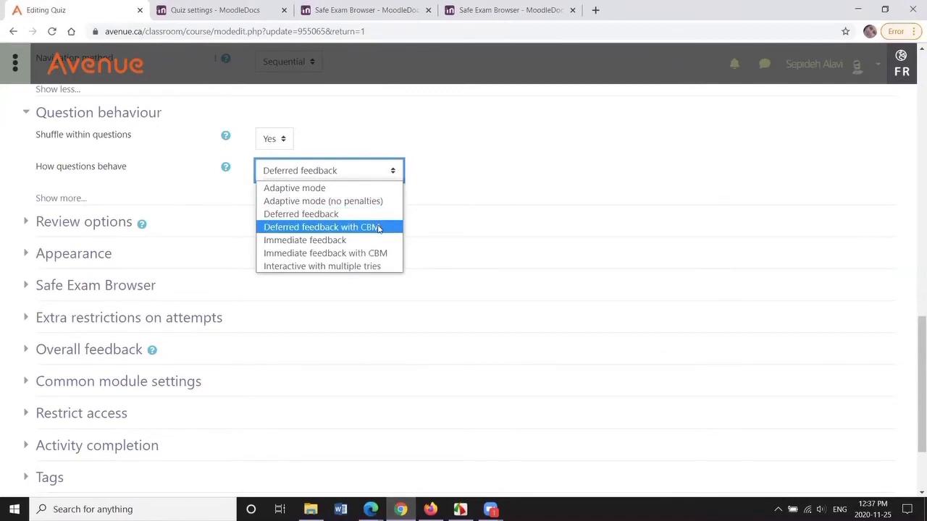
scroll(380, 230, "up", 1)
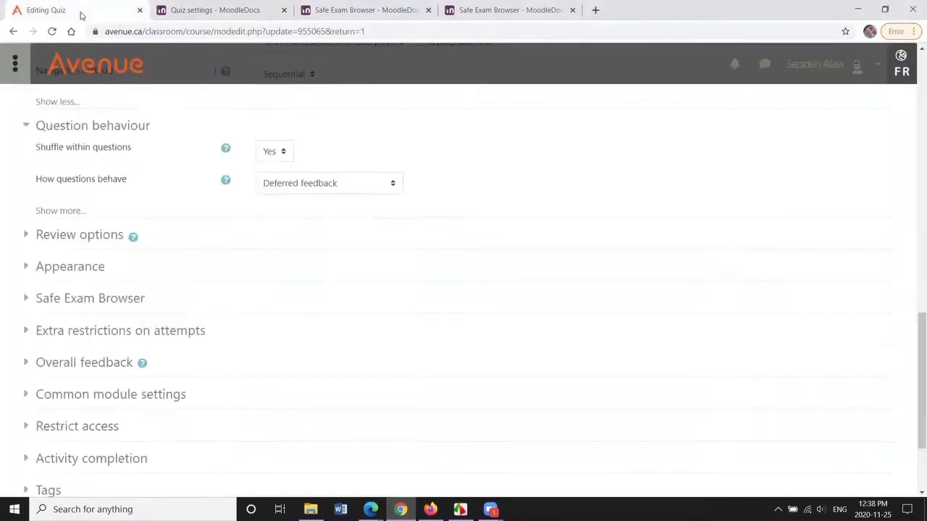
left_click_drag(912, 328, 913, 304)
left_click(388, 277)
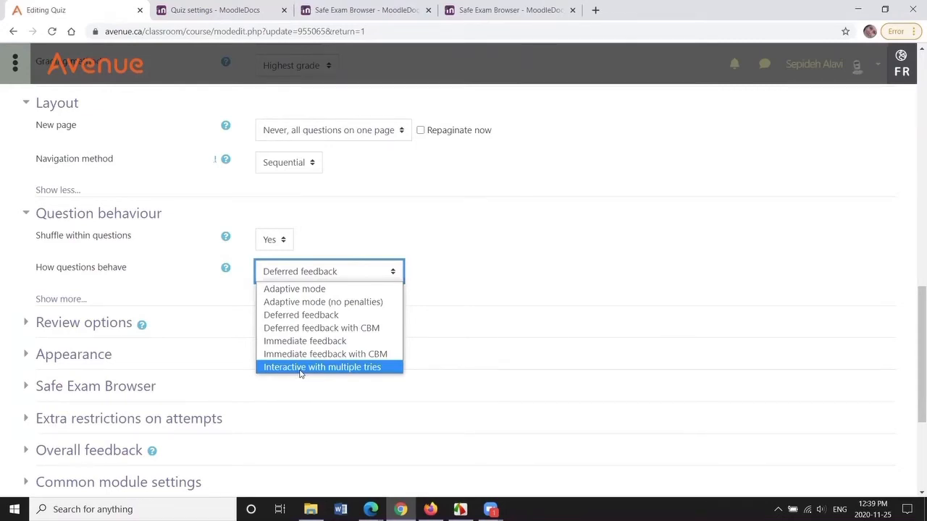
left_click(69, 300)
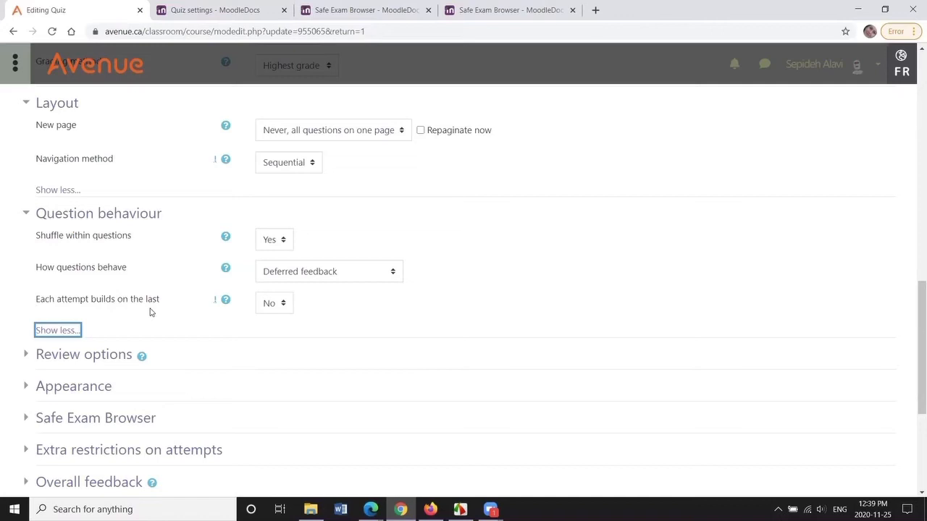
left_click(282, 304)
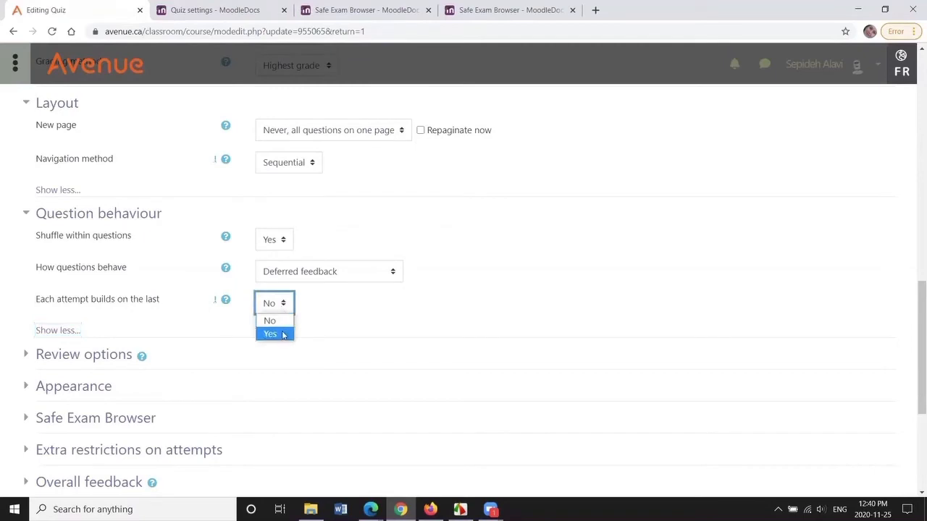
left_click(283, 335)
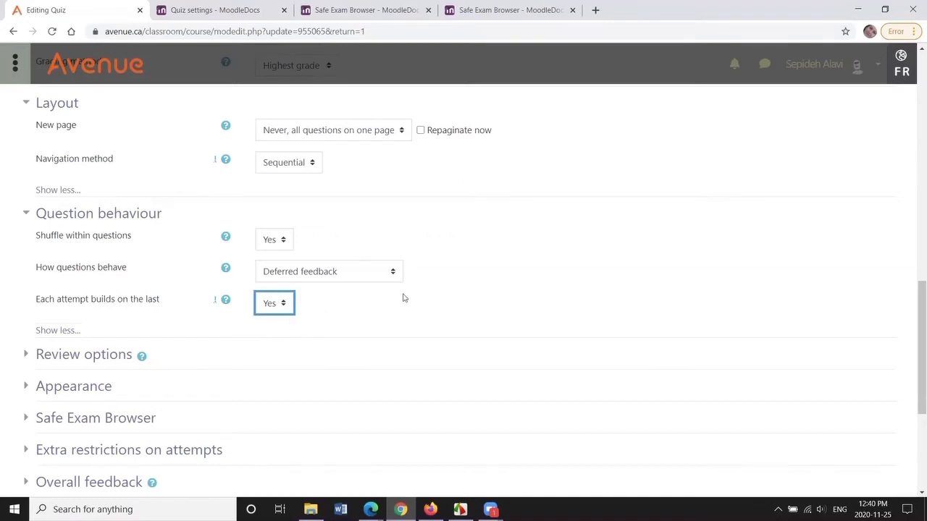
- Expand the Review options section and set How questions behave to Adaptive mode
scroll(406, 298, "down", 1)
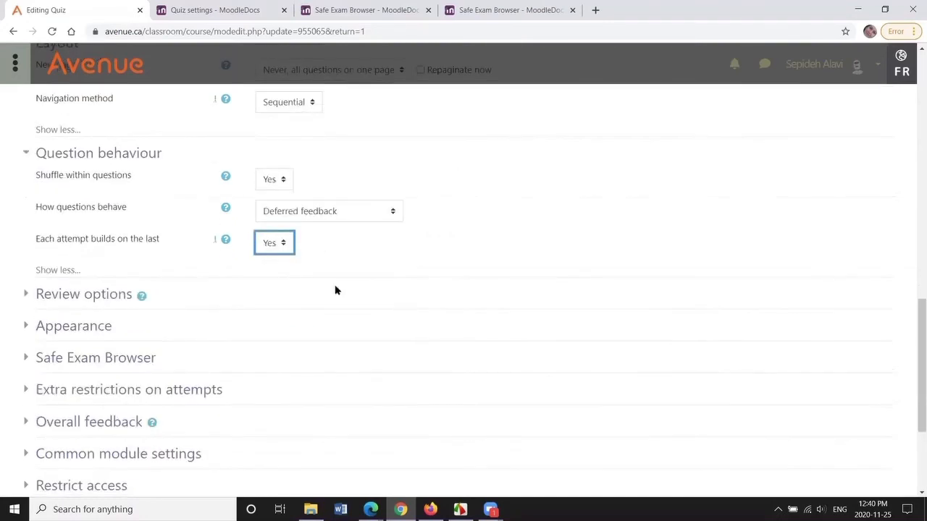
left_click(103, 293)
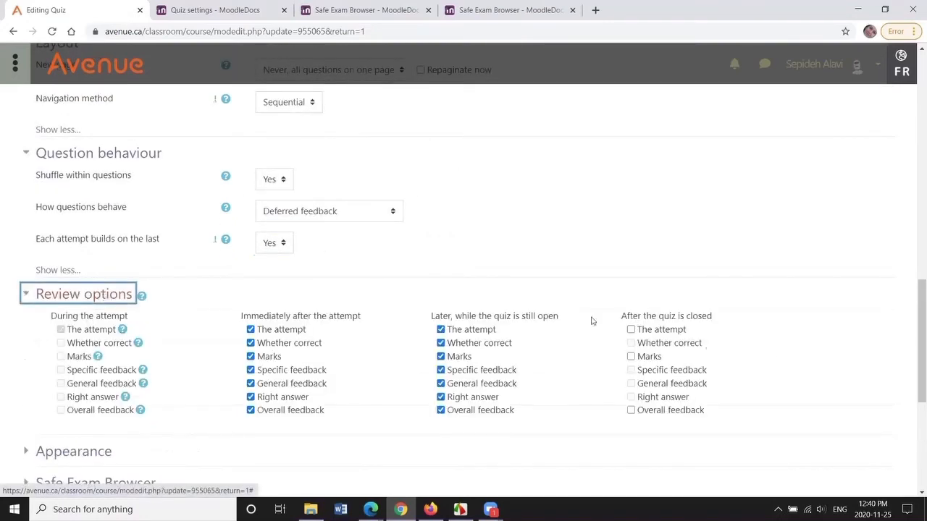
scroll(912, 377, "up", 1)
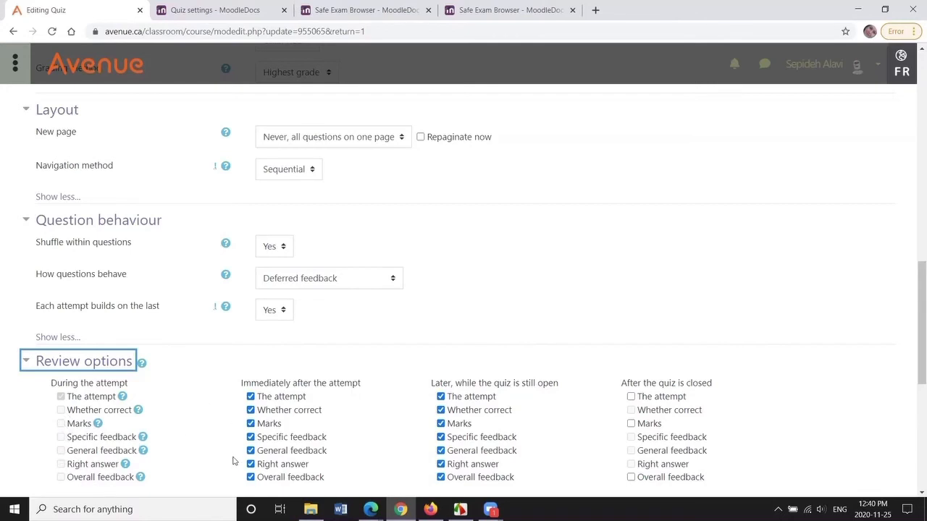
scroll(592, 453, "down", 1)
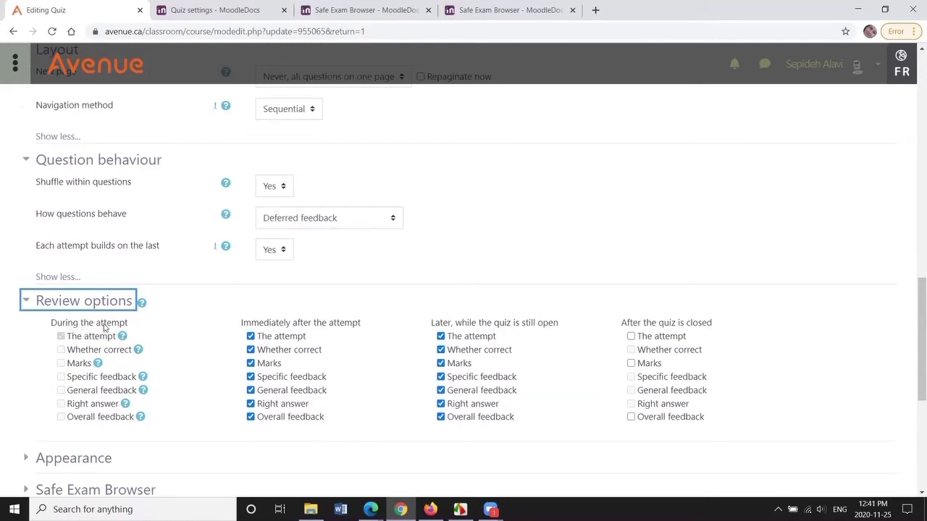
left_click(392, 221)
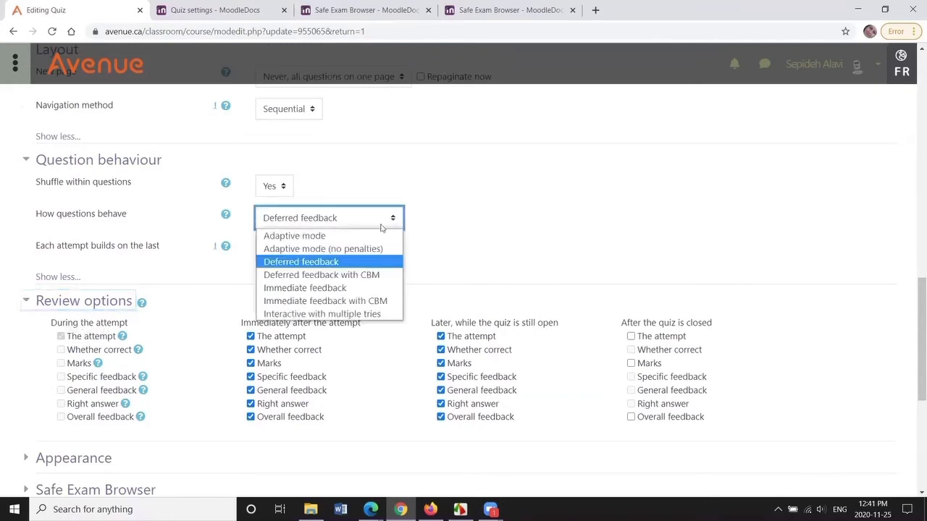
left_click(376, 234)
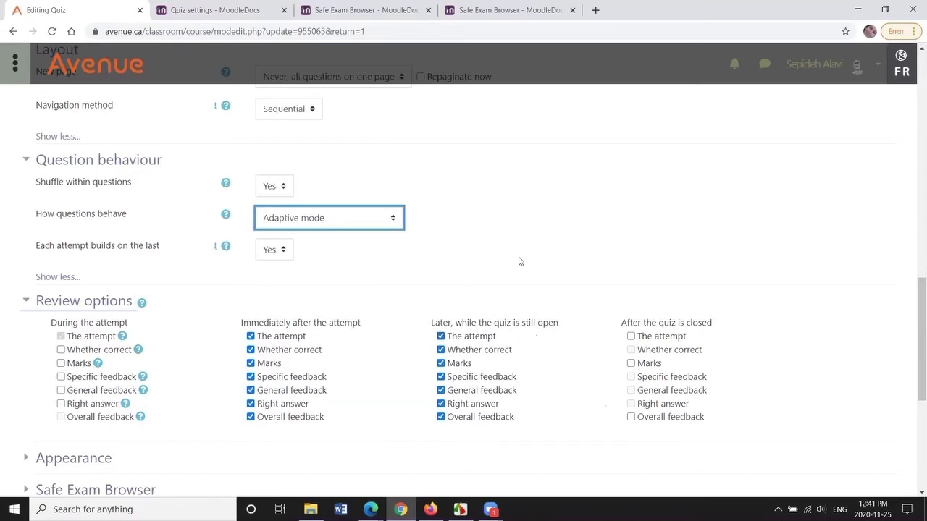
- Expand the Appearance section and set Show the user's picture to Small image
scroll(518, 261, "down", 3)
left_click(103, 281)
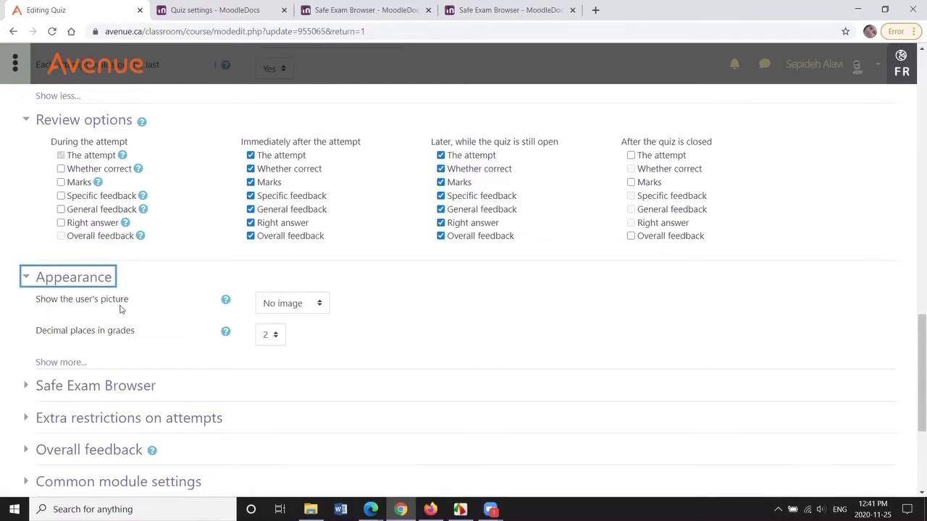
left_click(319, 307)
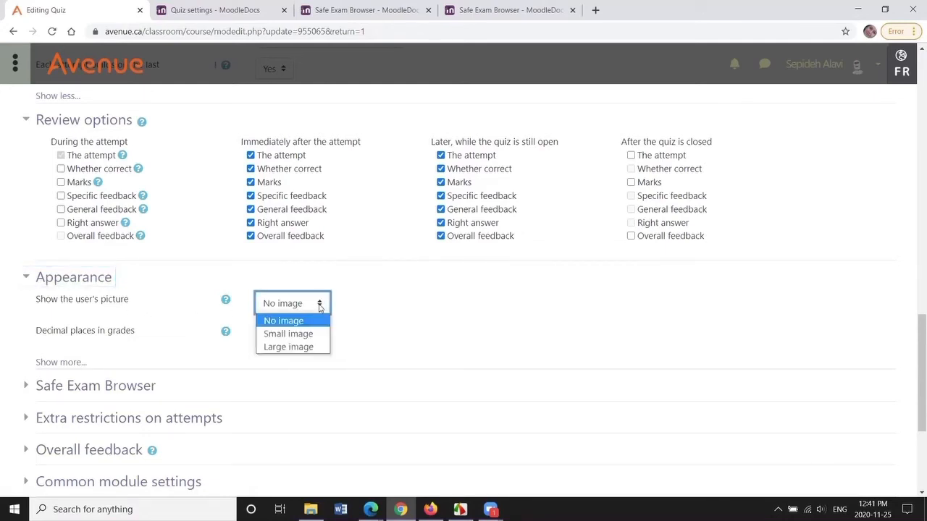
left_click(318, 337)
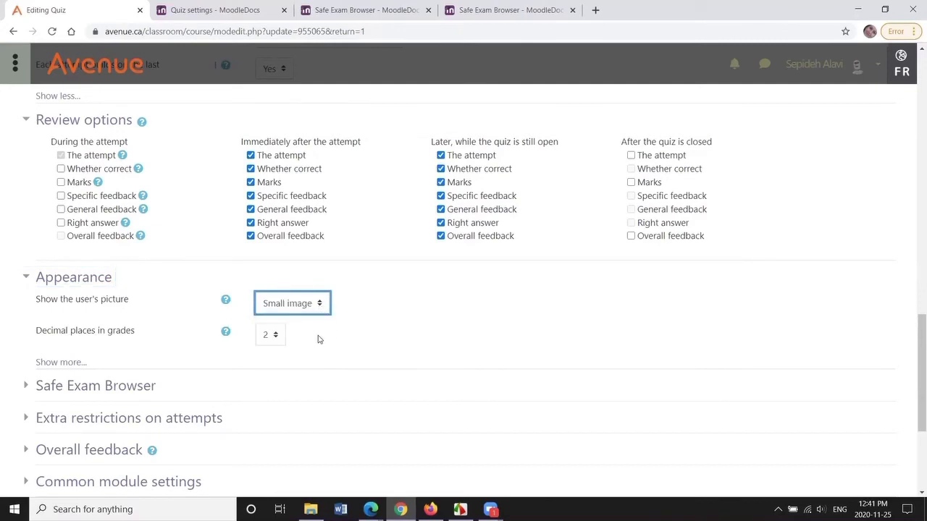
- Show more Appearance options and set Decimal places in grades to 0
scroll(318, 339, "down", 1)
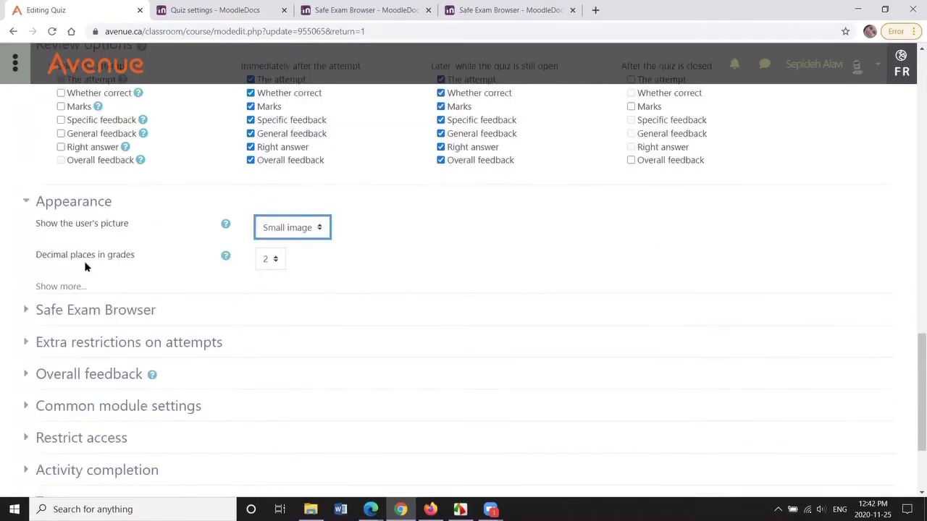
left_click(61, 286)
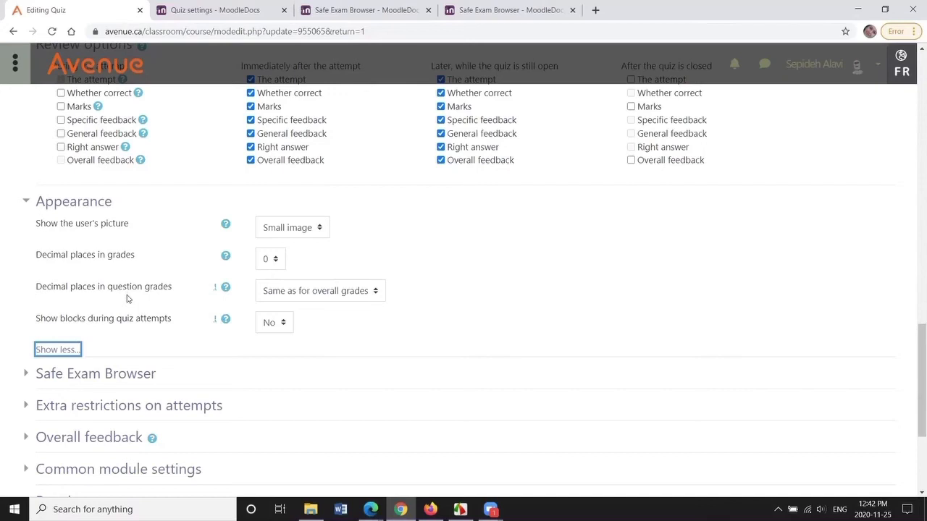
left_click(362, 292)
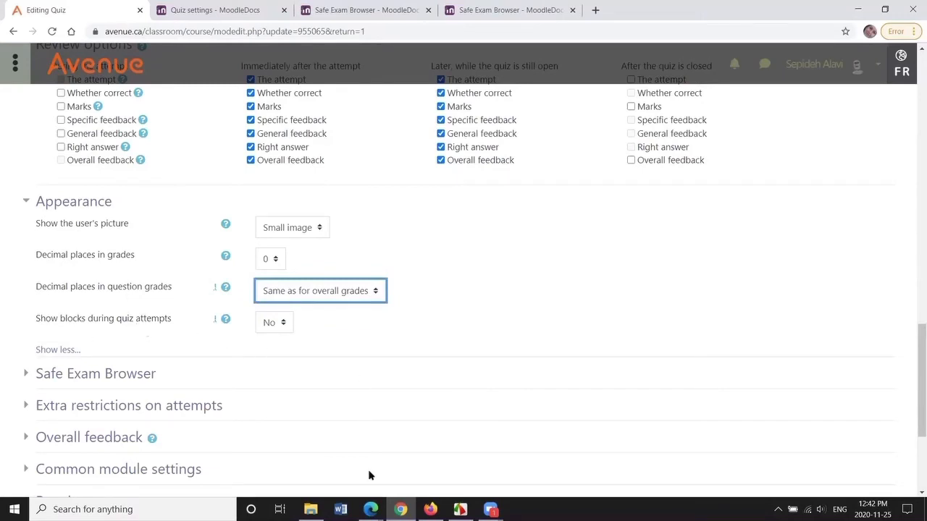
mouse_move(370, 508)
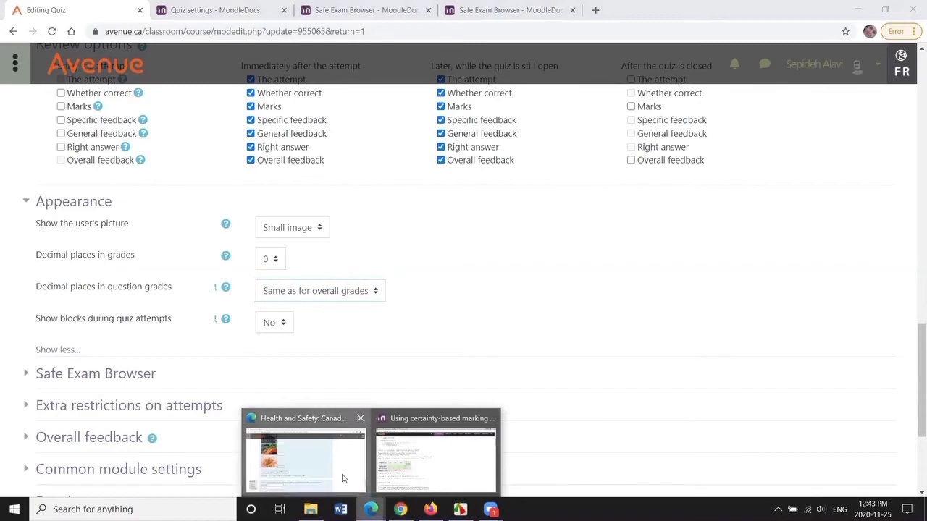
left_click(343, 476)
left_click_drag(913, 426, 915, 78)
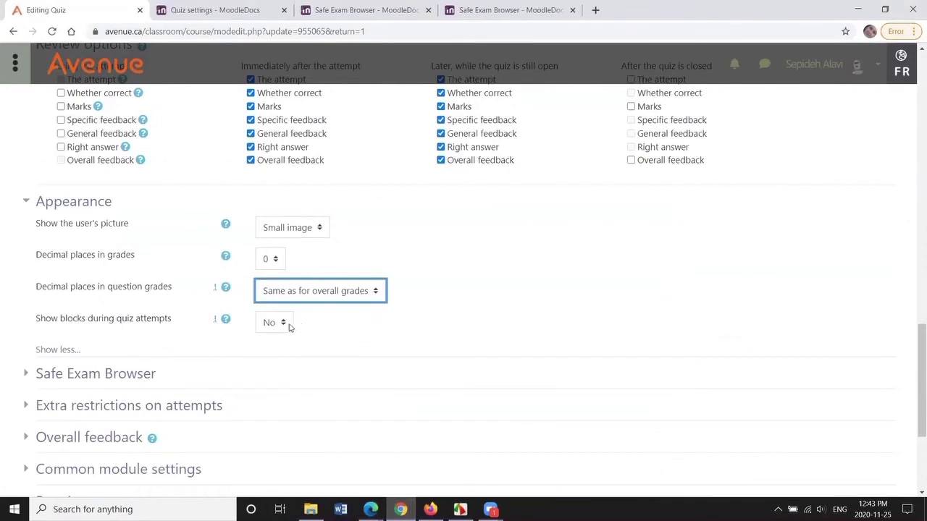
- Expand the Safe Exam Browser section and compare its requirement options with the Safe Exam Browser documentation page
scroll(589, 268, "down", 1)
scroll(542, 269, "down", 1)
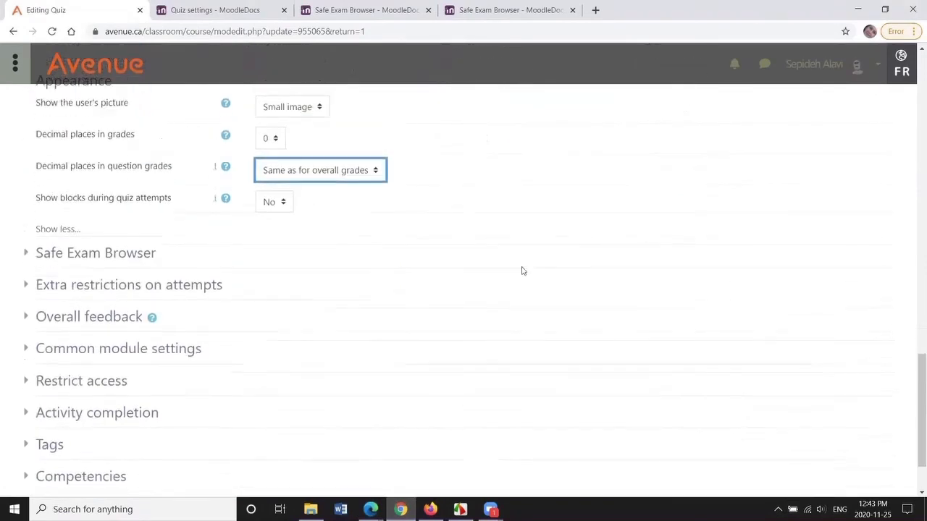
left_click(68, 255)
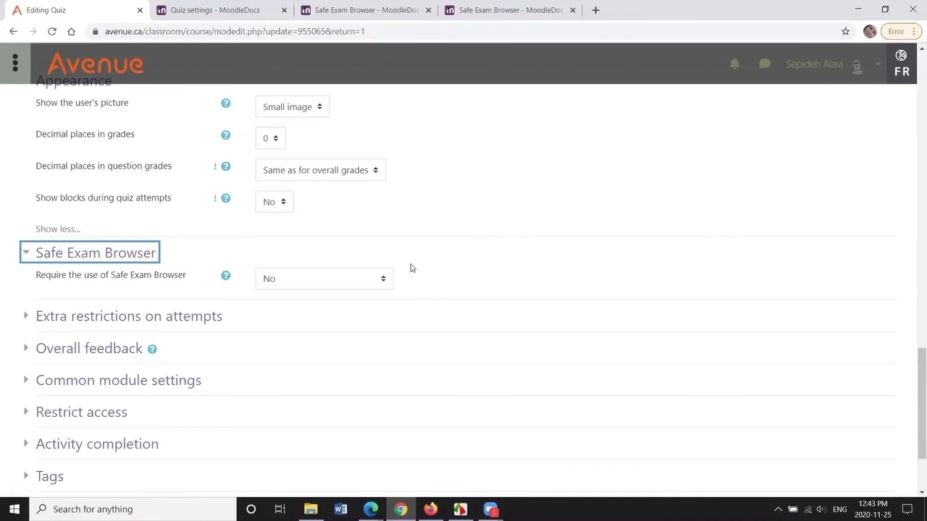
left_click(382, 278)
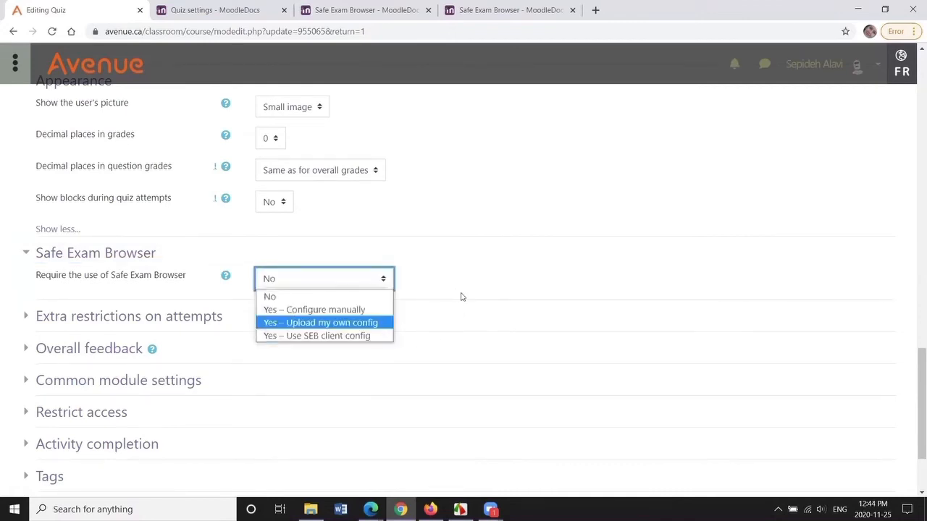
left_click(346, 11)
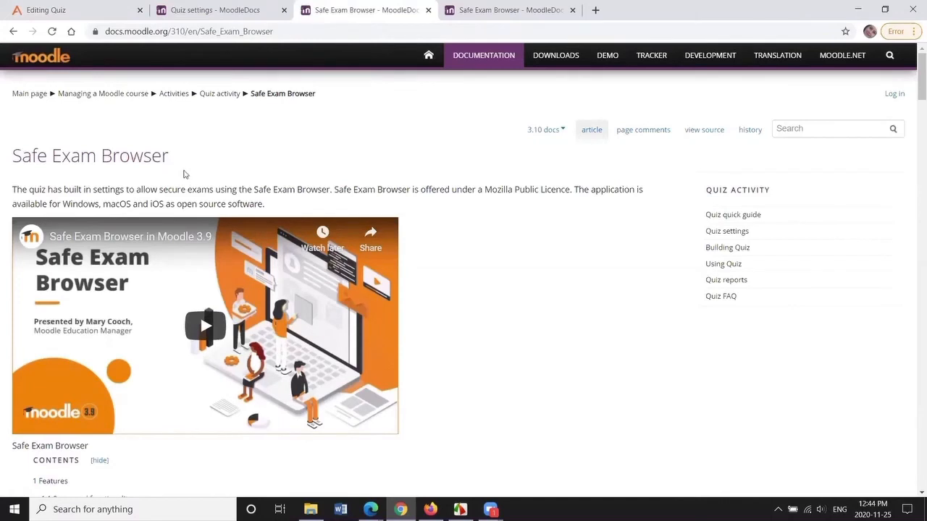
left_click(268, 34)
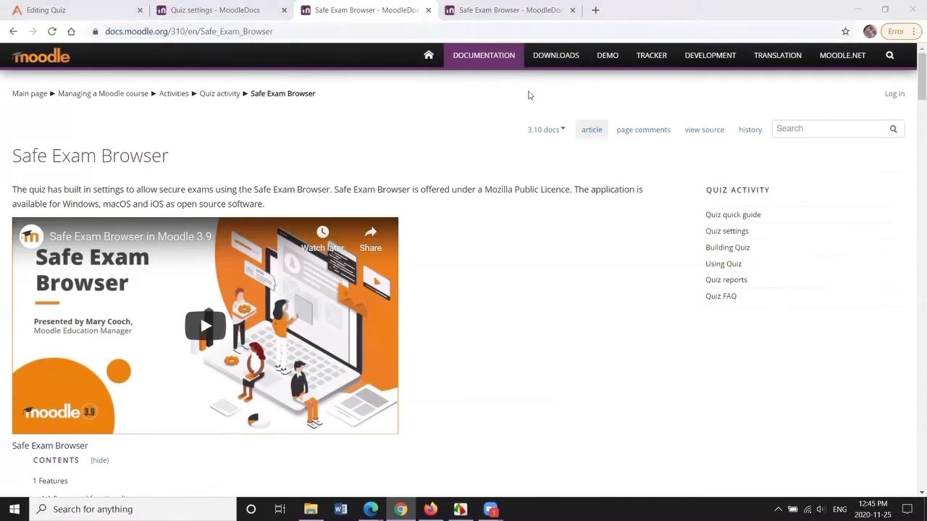
left_click(255, 150)
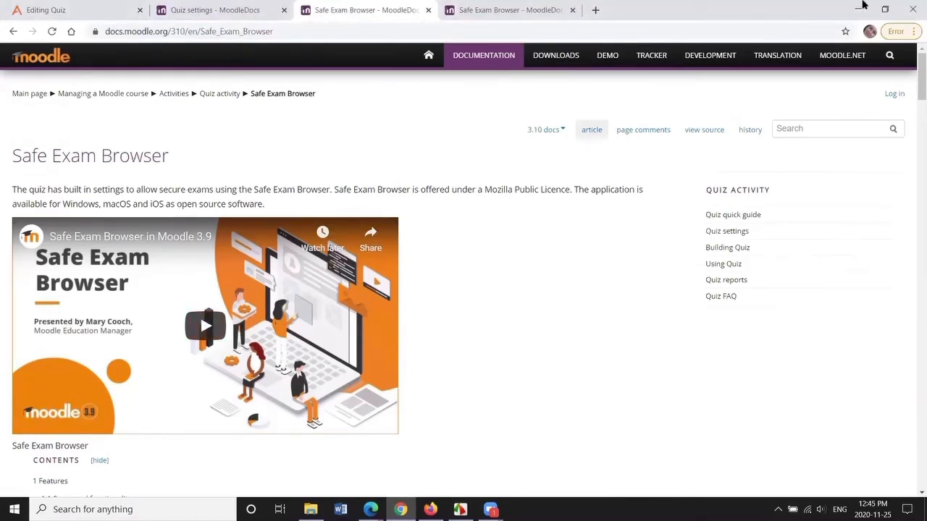
left_click(881, 10)
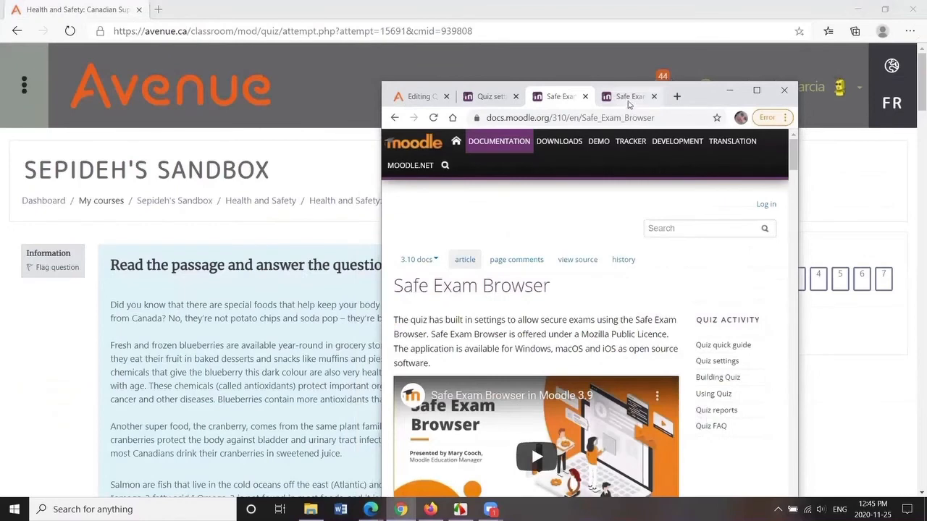
left_click(629, 100)
left_click(621, 118)
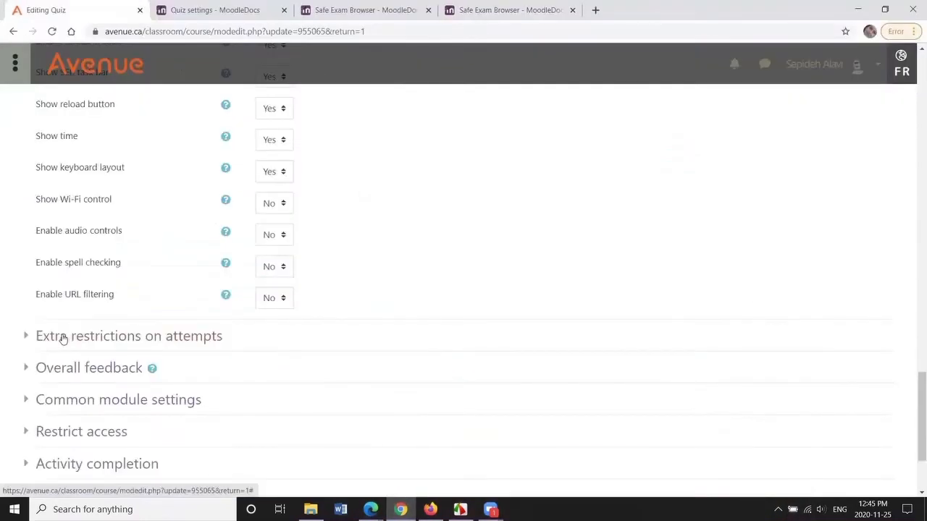
- Expand the Extra restrictions on attempts section and show all of its options
left_click(63, 337)
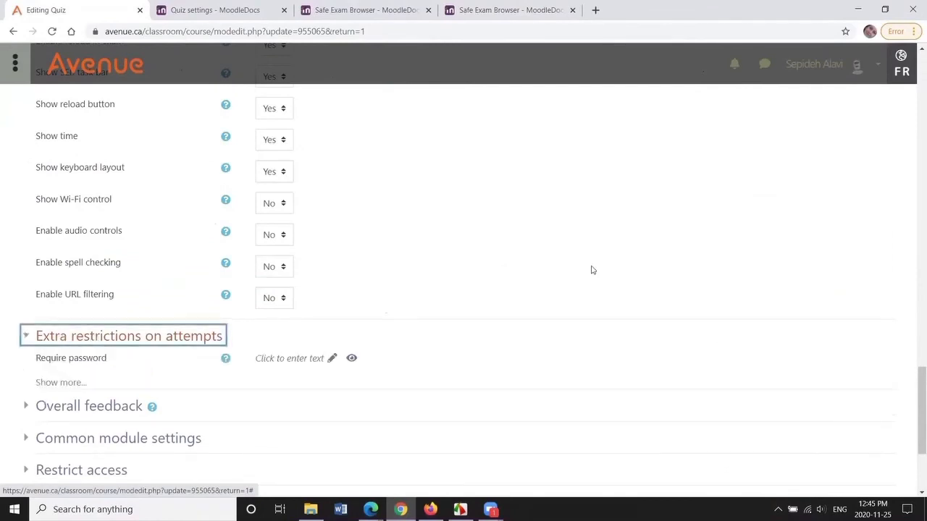
scroll(600, 262, "down", 3)
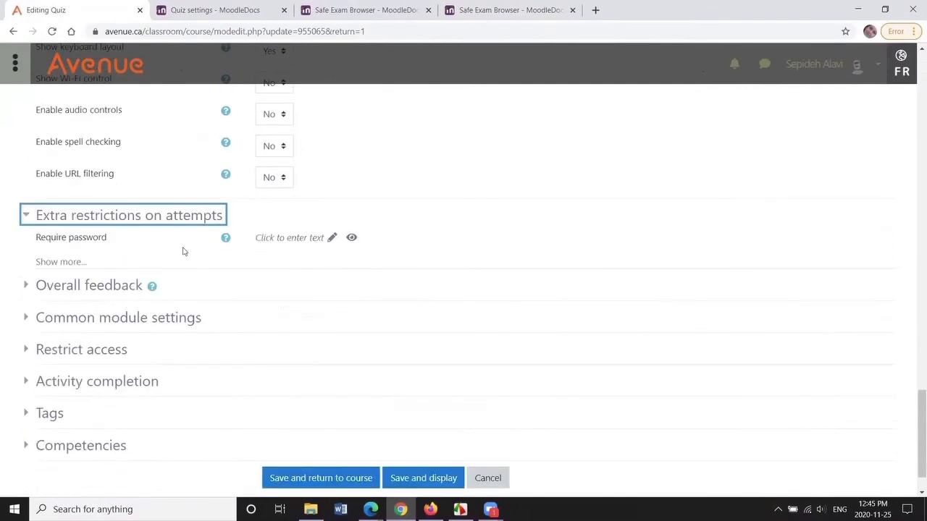
left_click(62, 262)
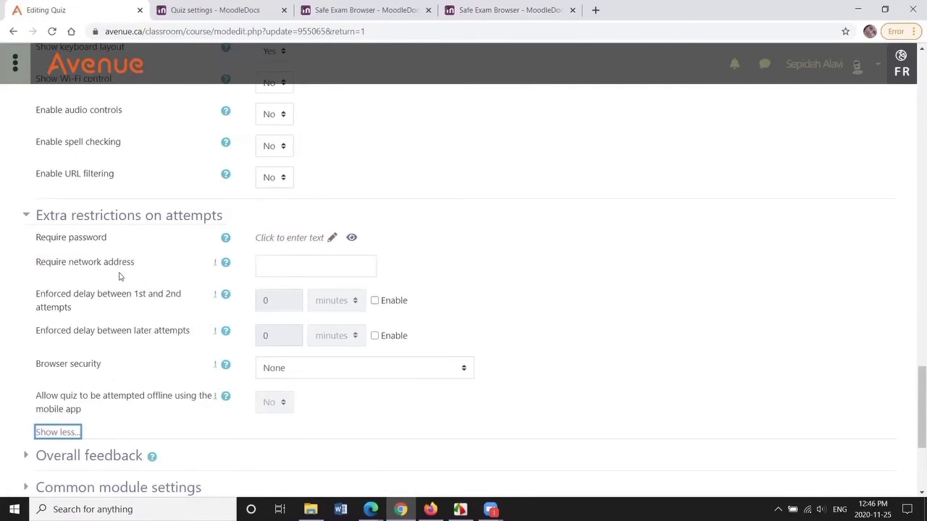
left_click(266, 266)
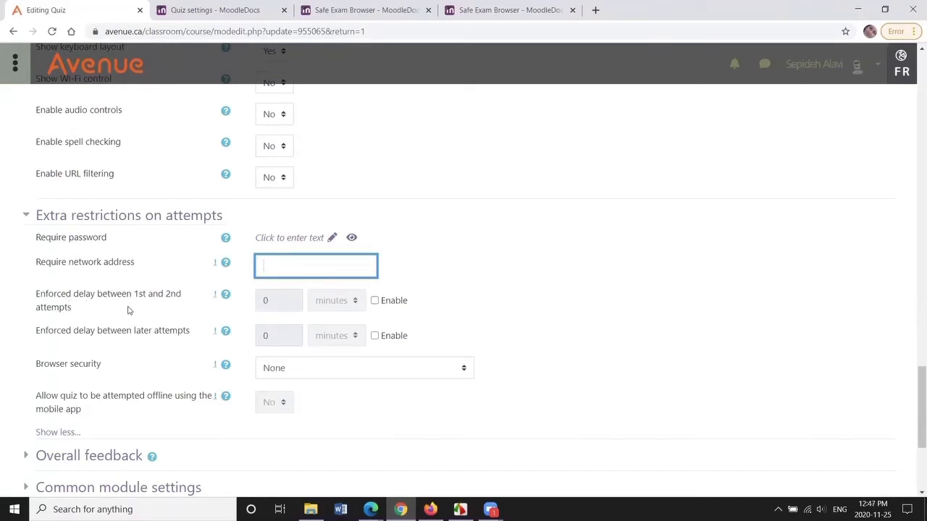
left_click_drag(910, 420, 912, 212)
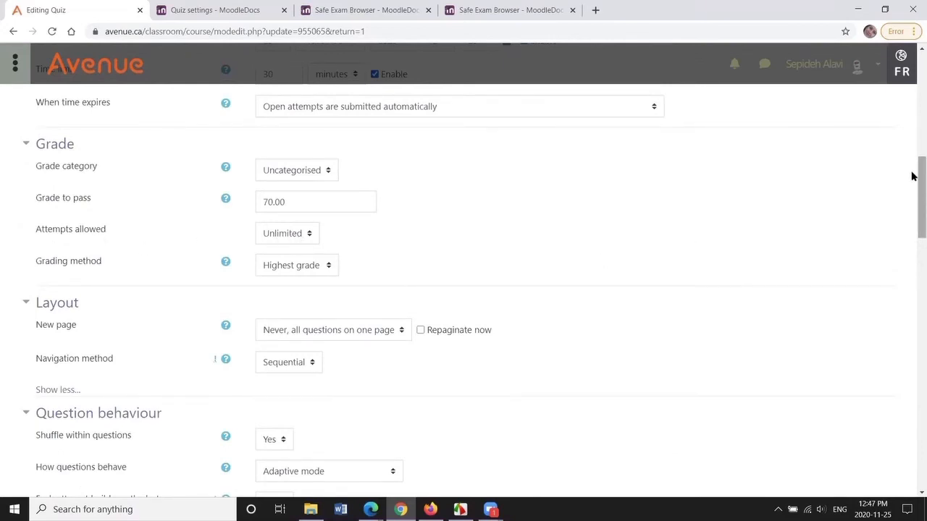
scroll(911, 211, "down", 1)
left_click_drag(912, 211, 912, 392)
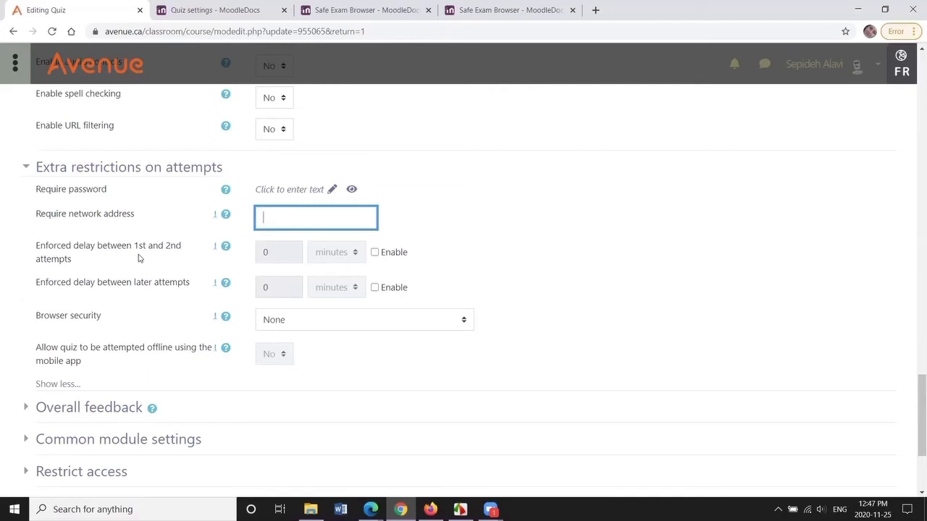
- Try enabling the enforced delays between first, second and later attempts
left_click(375, 252)
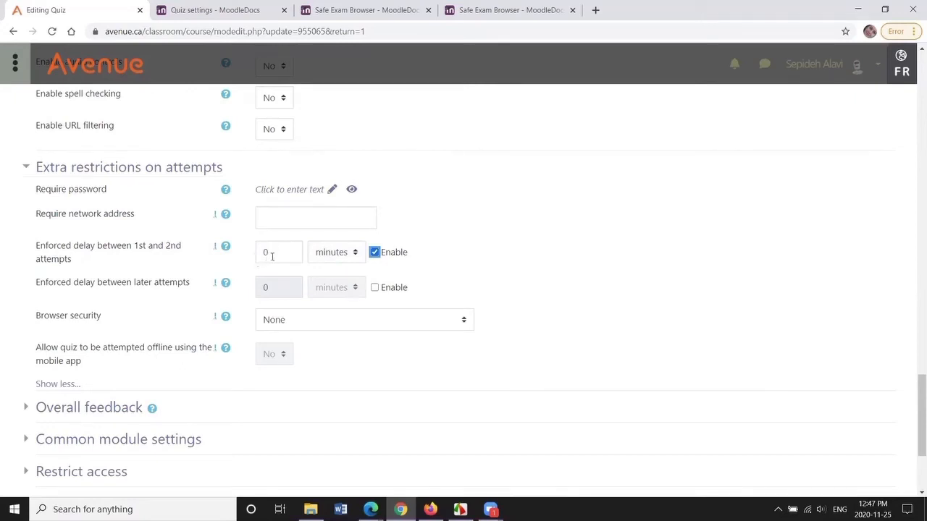
left_click(354, 253)
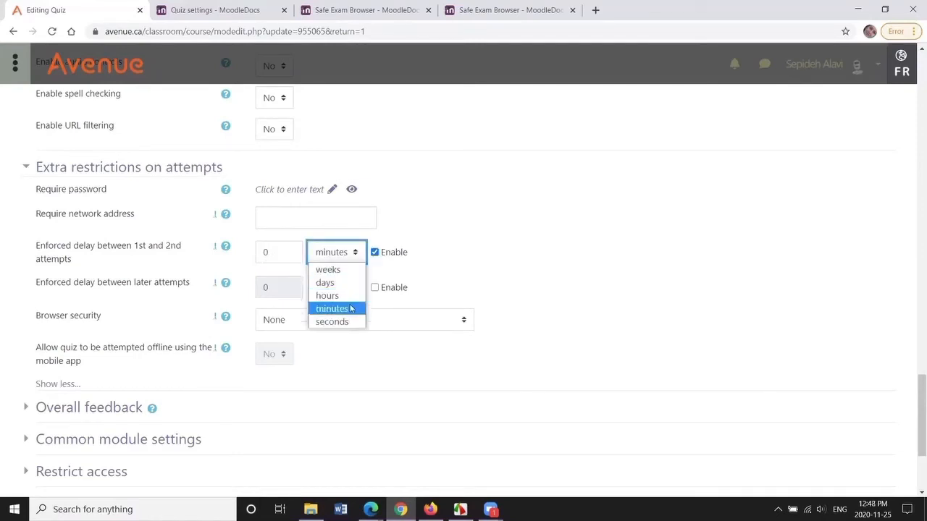
left_click(374, 252)
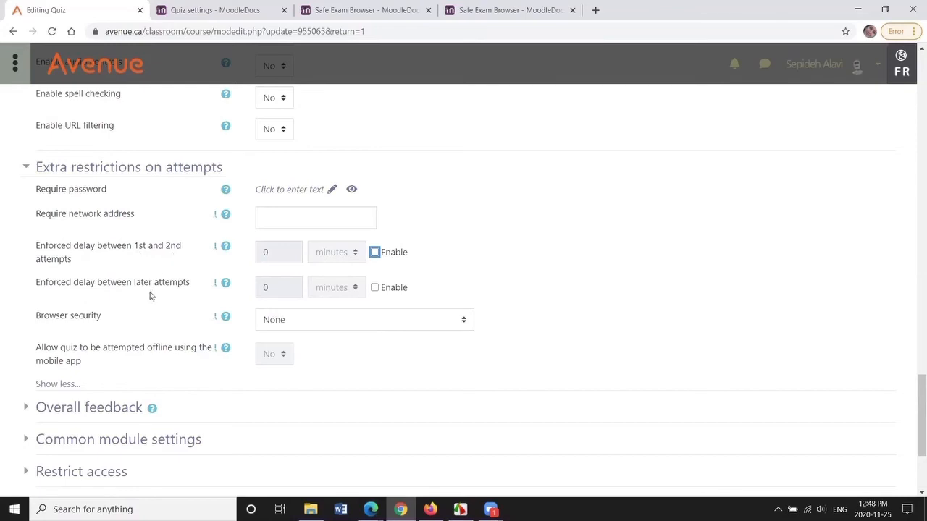
left_click(375, 288)
scroll(102, 382, "up", 1)
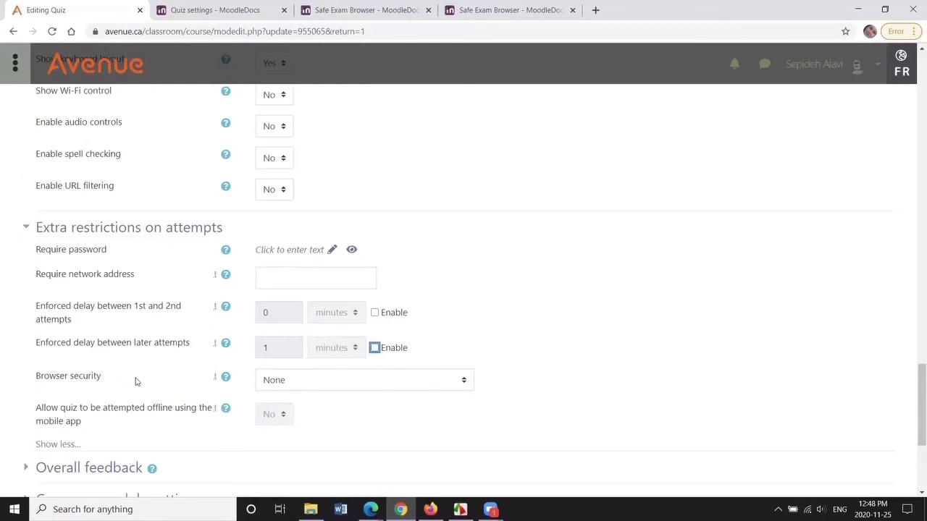
left_click(371, 509)
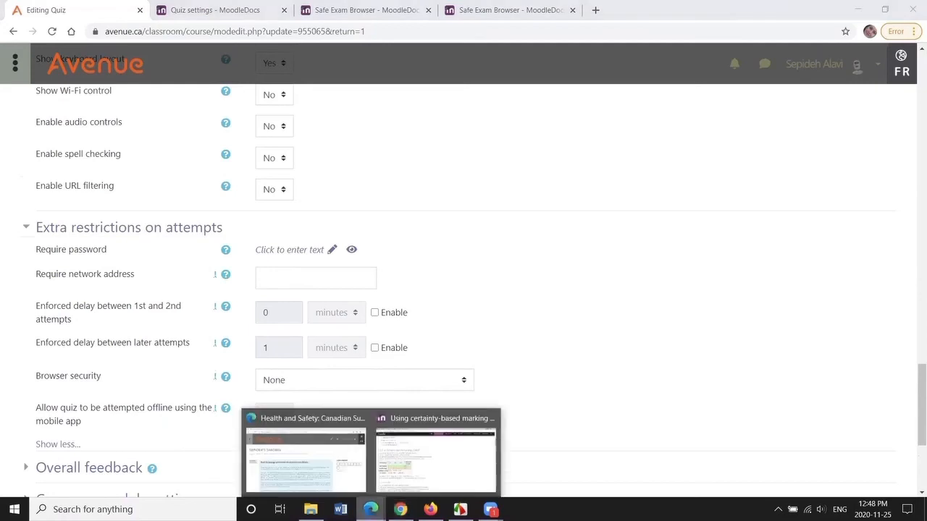
left_click(330, 463)
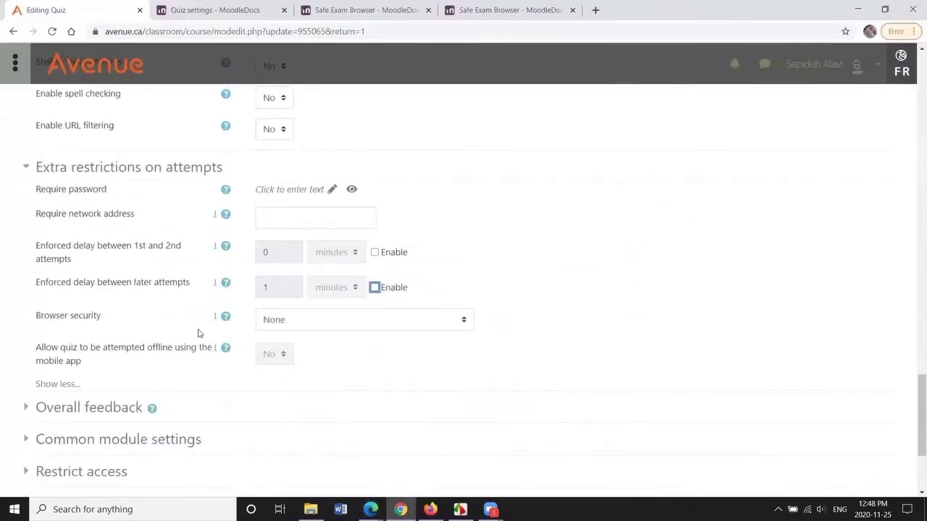
- Try setting Browser security to Full screen pop-up with some JavaScript security, then return it to None
left_click(460, 325)
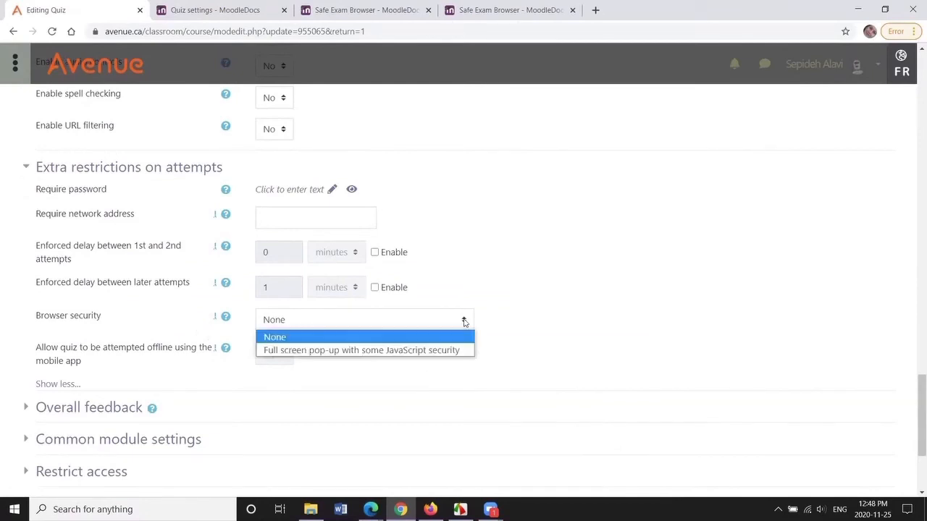
left_click(409, 350)
scroll(711, 291, "down", 1)
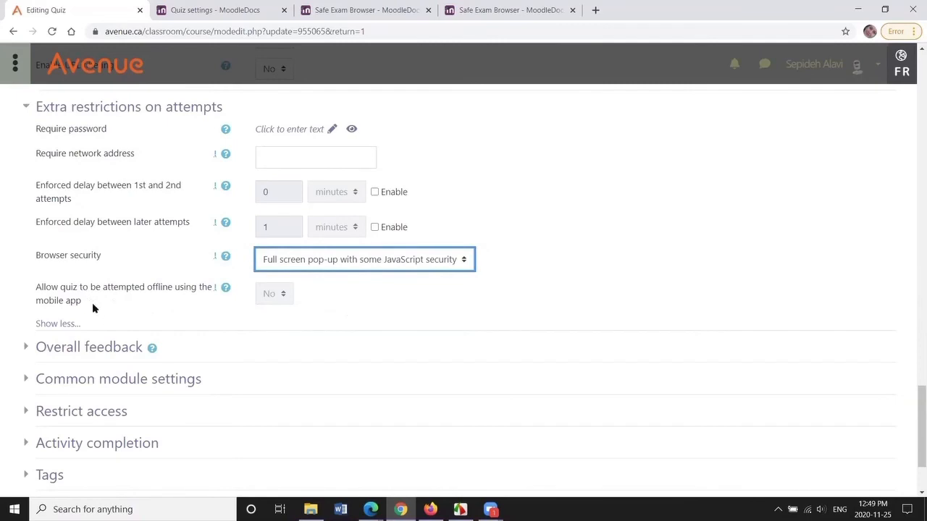
left_click(462, 261)
left_click(294, 278)
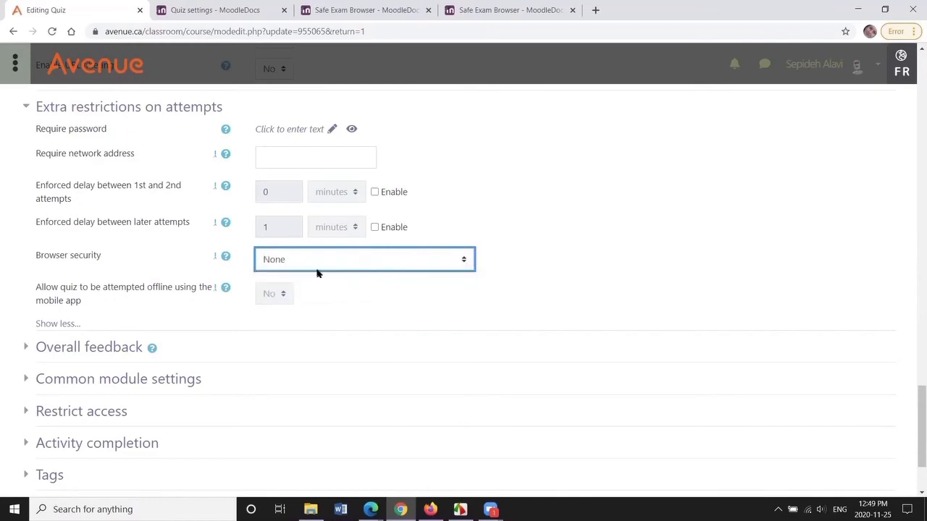
- Expand the Overall feedback section and enter "You did it!" as the feedback for the 100% boundary
scroll(585, 239, "down", 2)
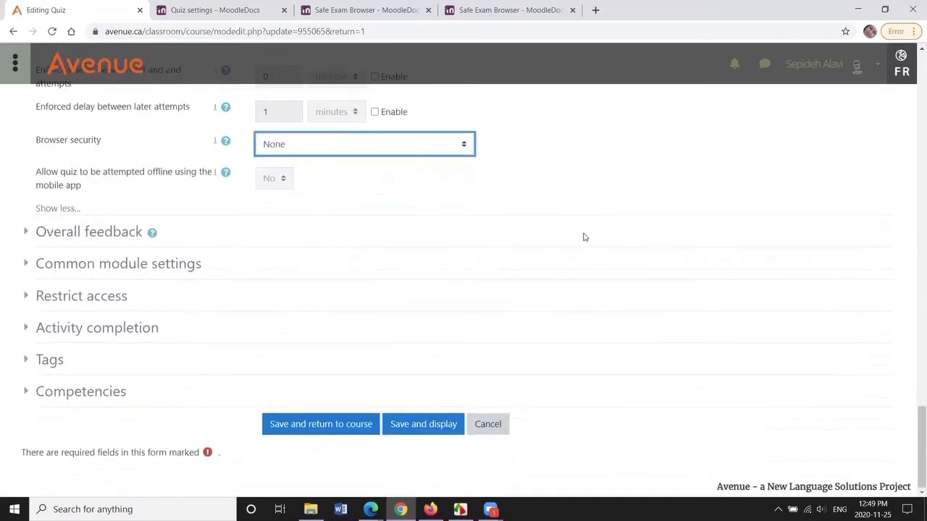
left_click(134, 233)
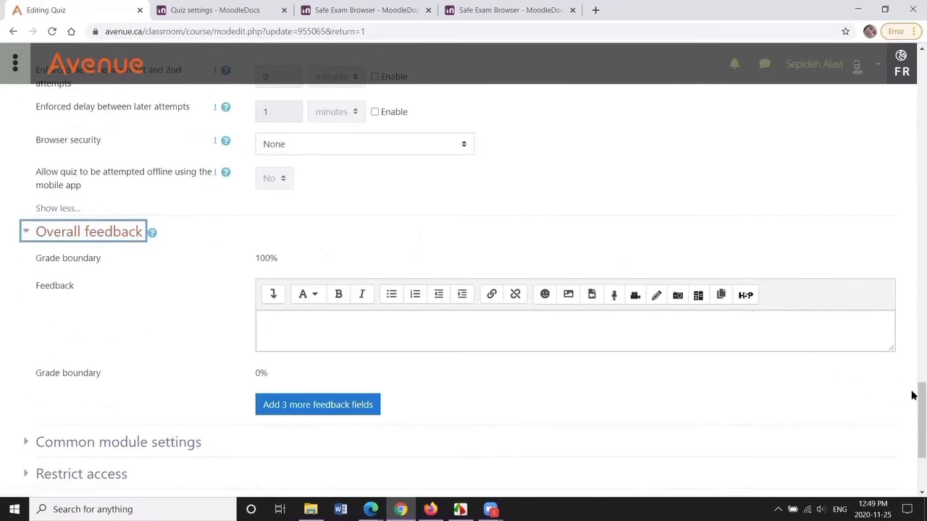
left_click_drag(912, 394, 916, 413)
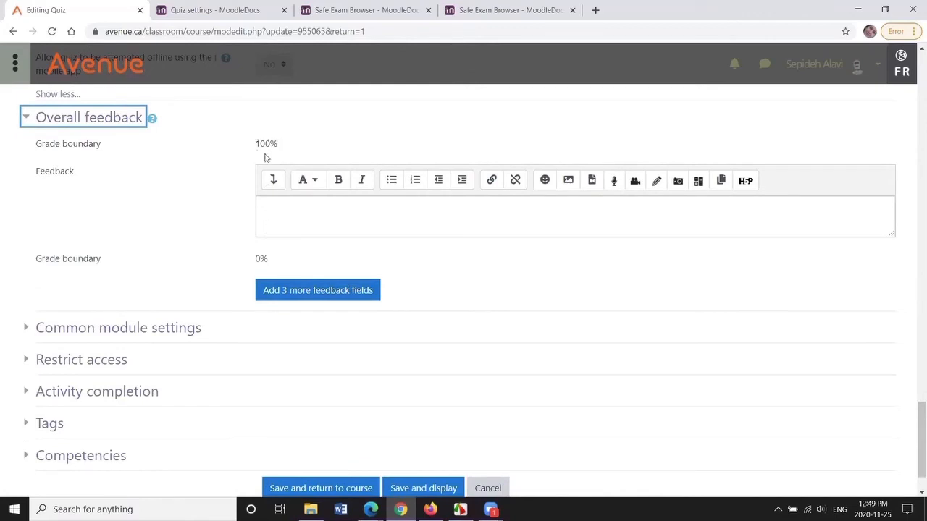
left_click(276, 207)
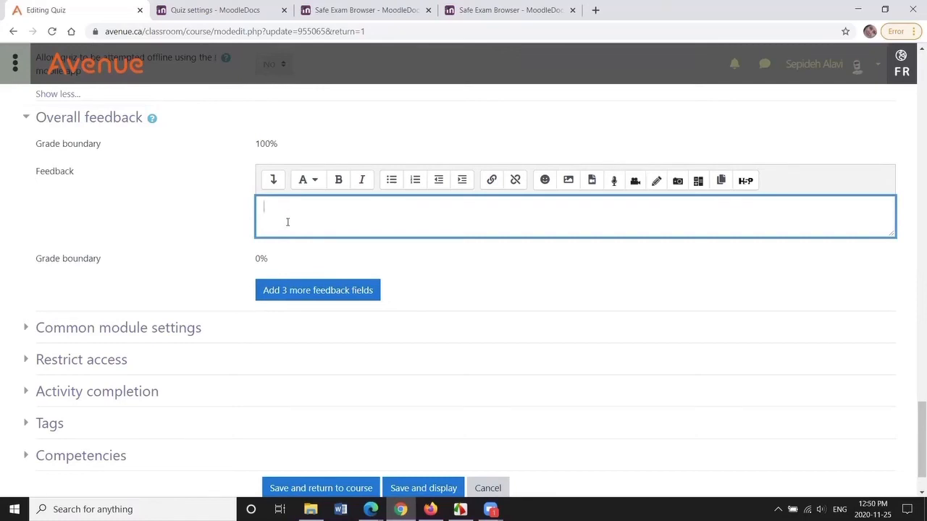
- Add three more feedback fields to the overall feedback
left_click(309, 291)
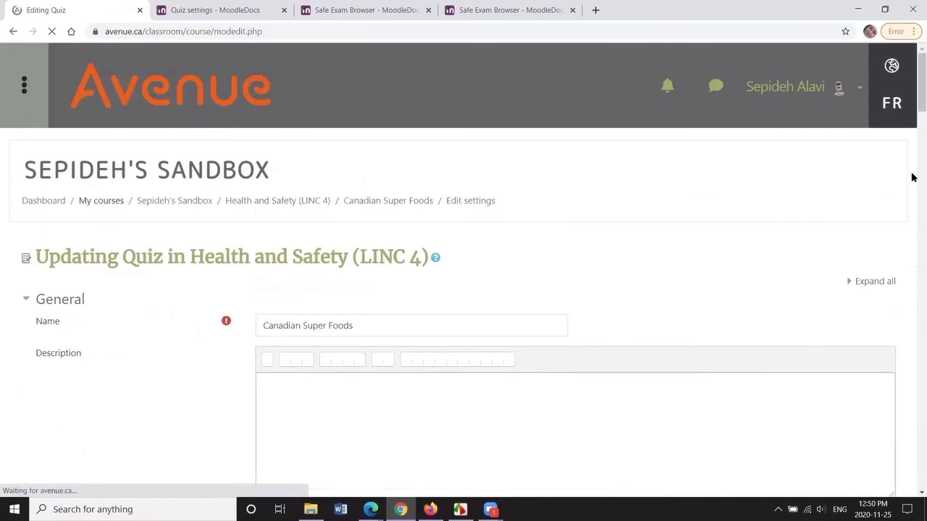
left_click_drag(914, 96, 912, 123)
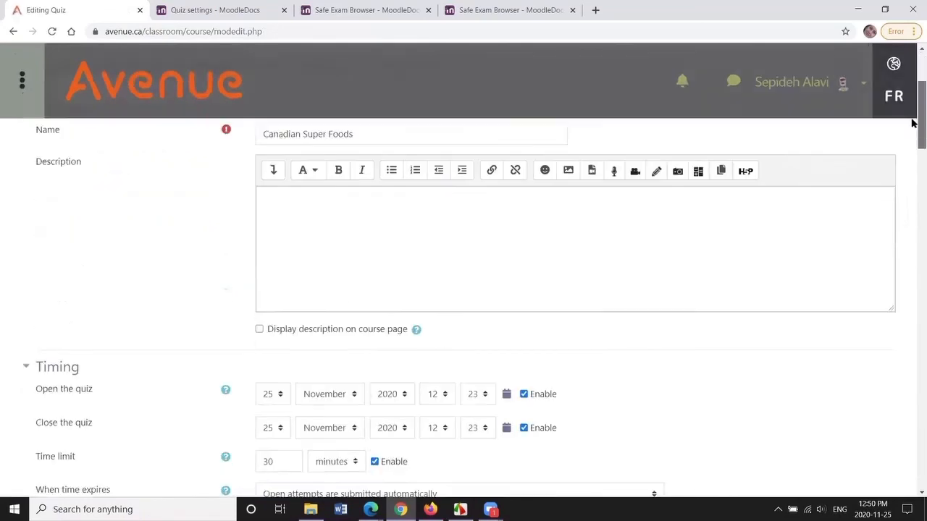
left_click_drag(912, 134, 912, 389)
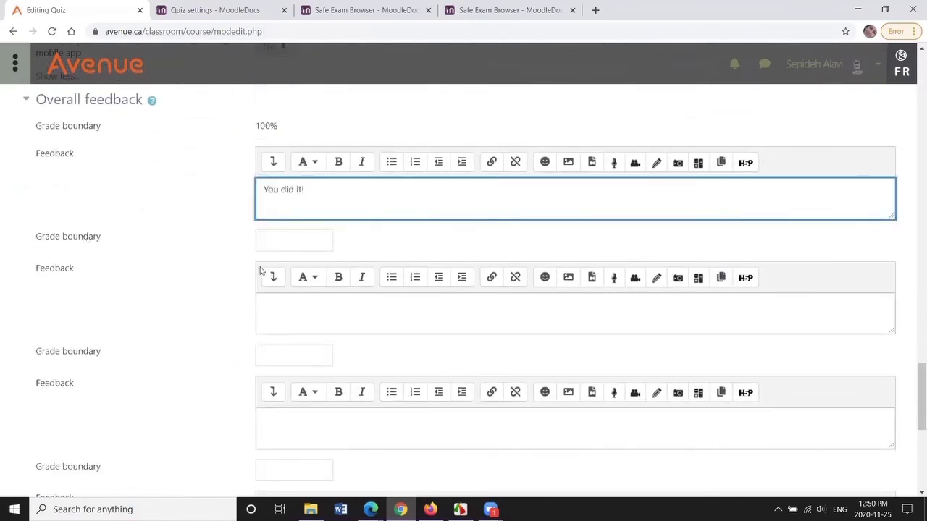
- Set the next two grade boundaries to 90% and 80%
left_click(277, 244)
type("90")
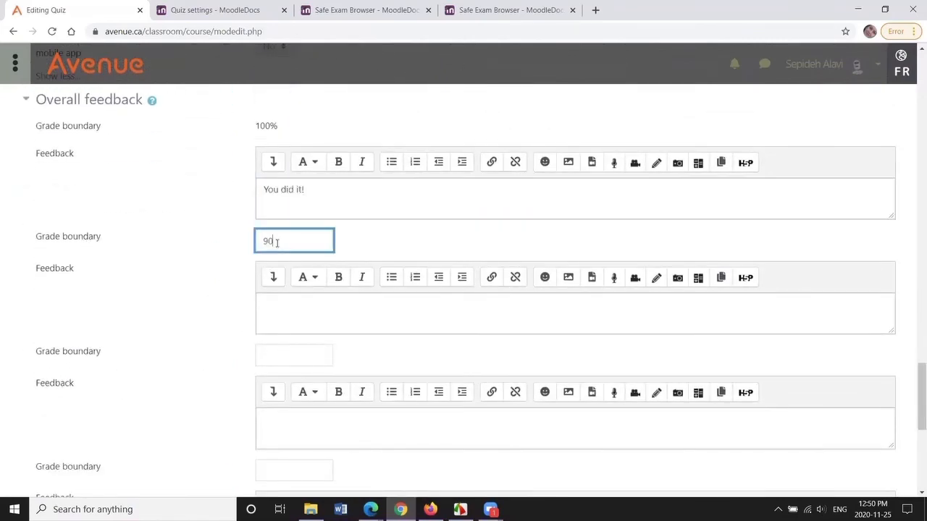
type("%")
left_click(272, 358)
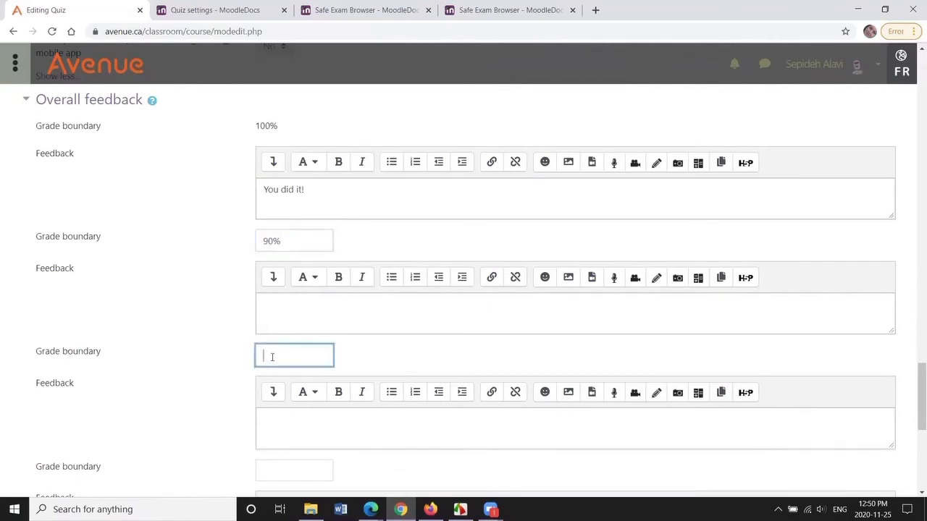
type("80%")
- Expand the Tags section and tag the quiz with ePortfolio and Reading
scroll(289, 416, "down", 3)
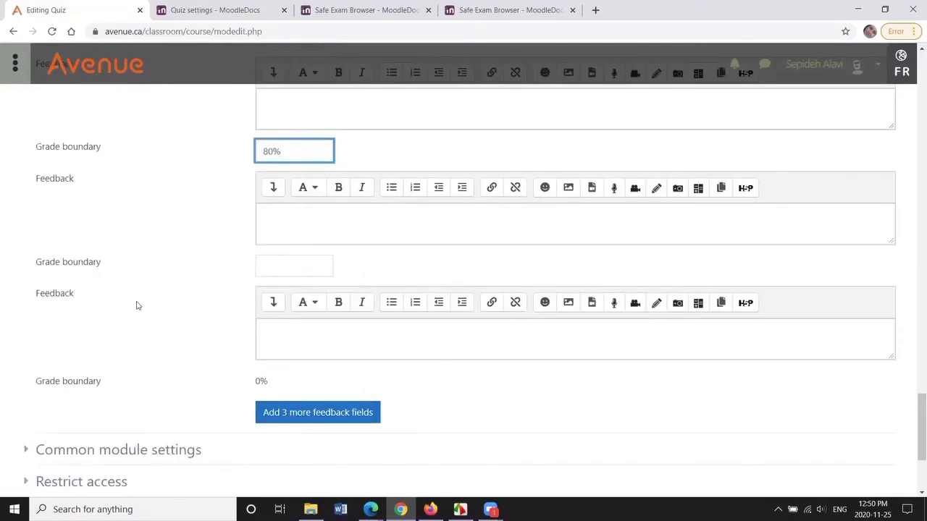
scroll(140, 309, "down", 3)
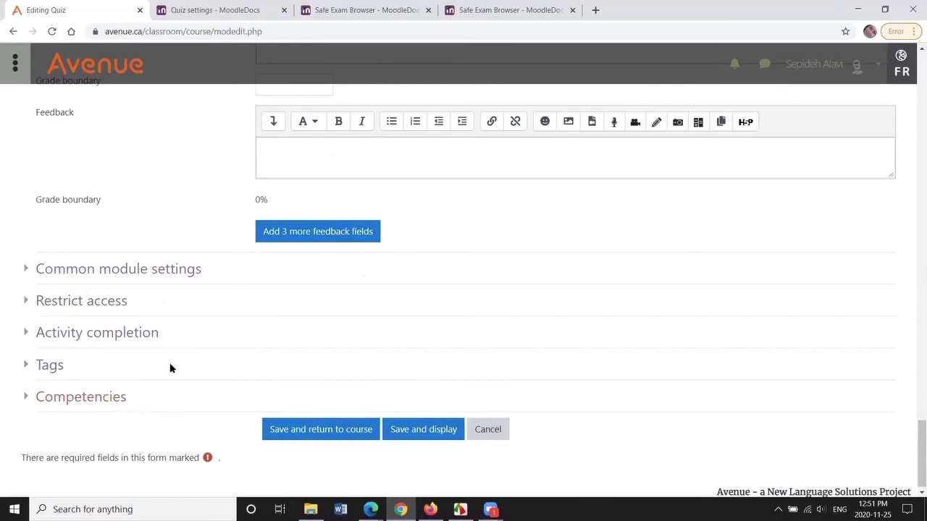
left_click(50, 367)
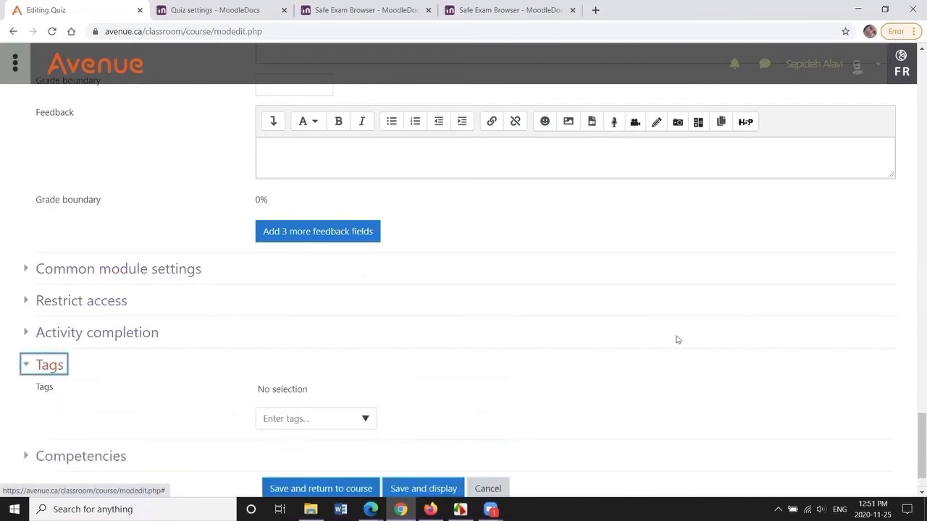
left_click_drag(920, 431, 920, 447)
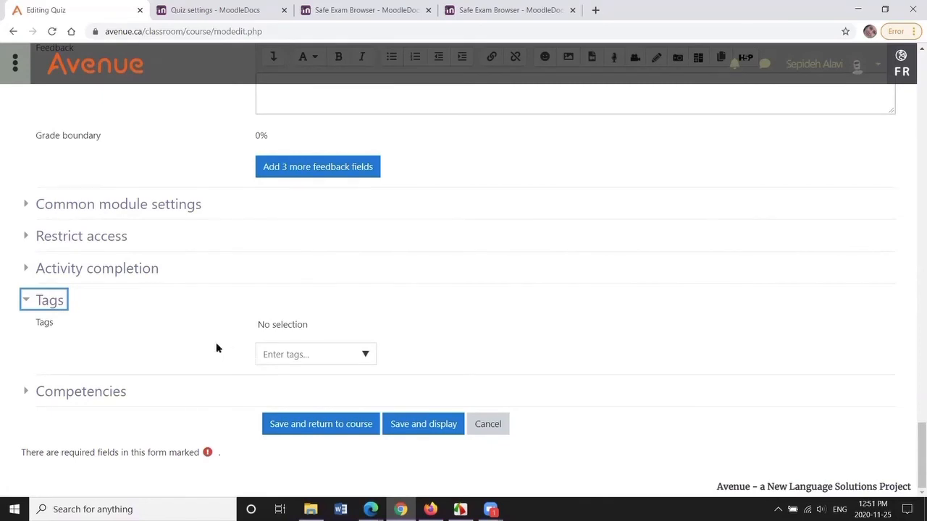
left_click(365, 356)
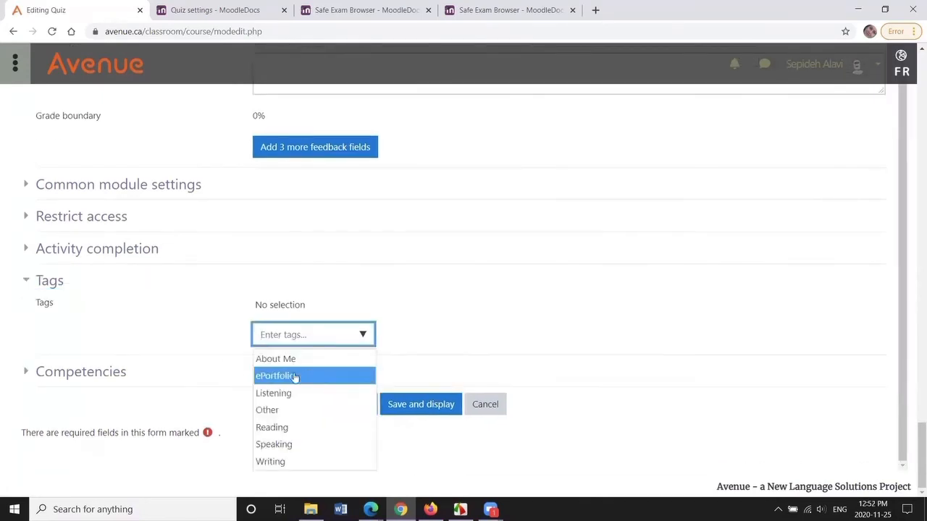
left_click(275, 378)
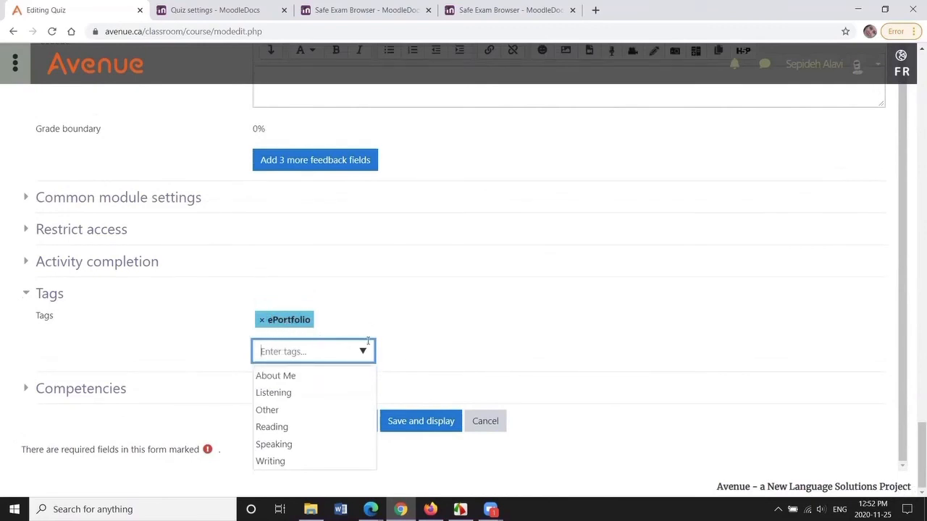
left_click(289, 426)
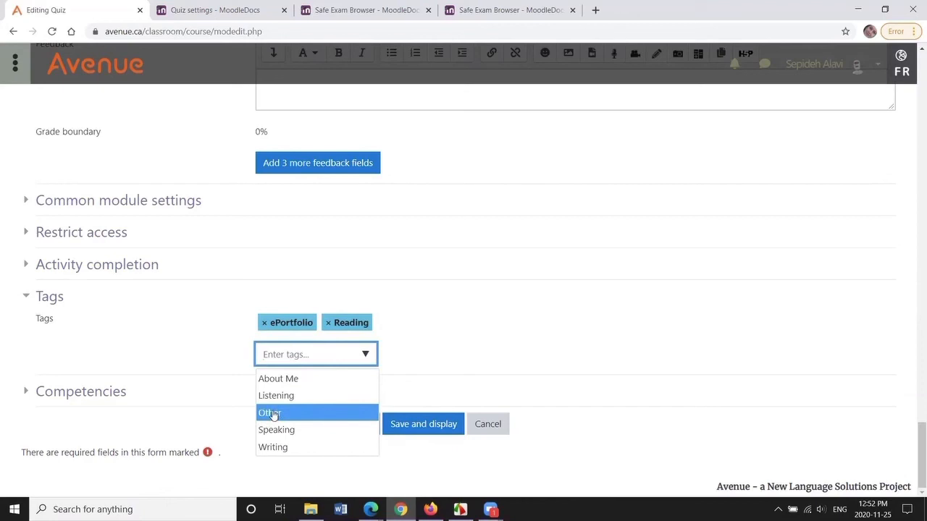
- Save the quiz settings and display the quiz, then start a preview attempt
left_click(366, 354)
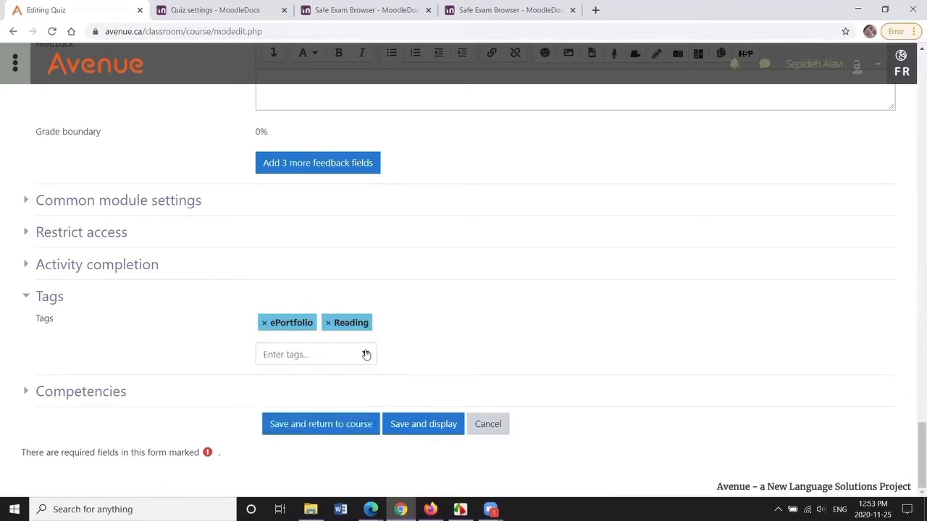
left_click(424, 426)
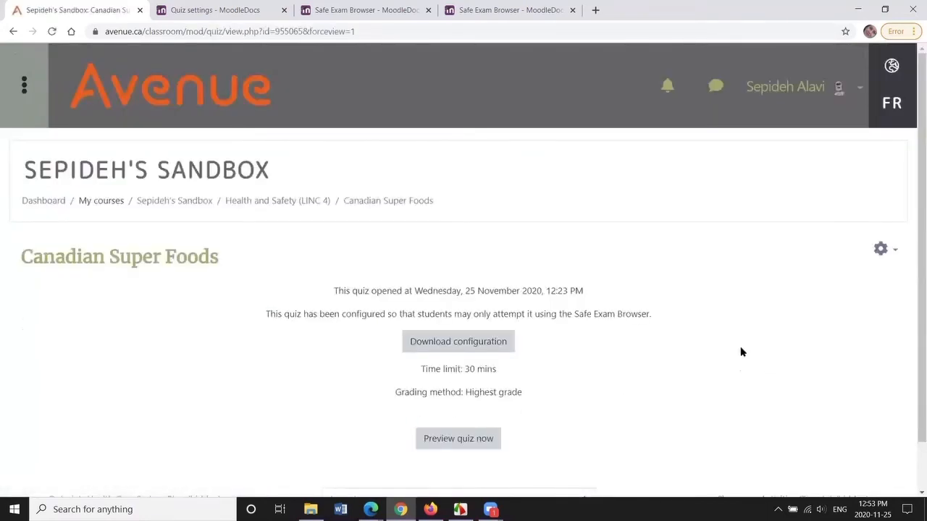
left_click(460, 385)
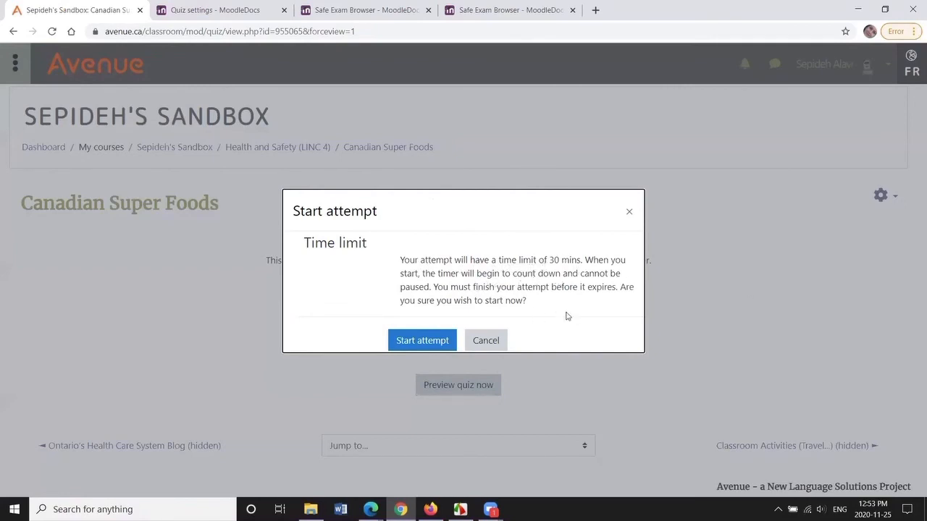
left_click(434, 342)
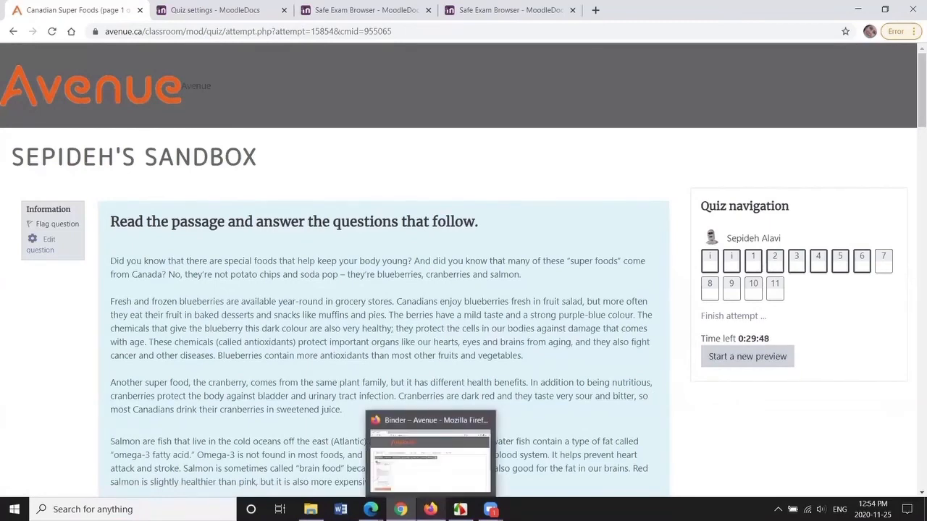
- Switch to Firefox and open the student's Binder portfolio from the Avenue home page
left_click(430, 509)
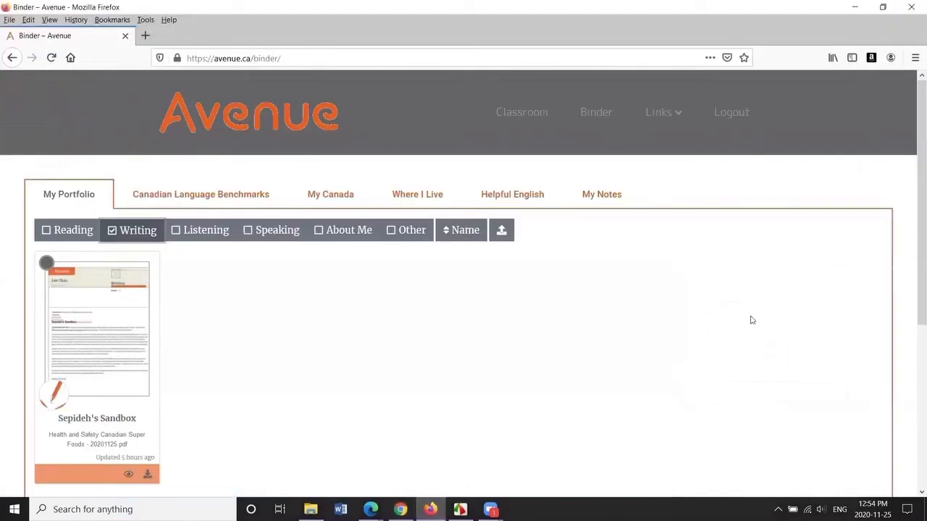
left_click(523, 113)
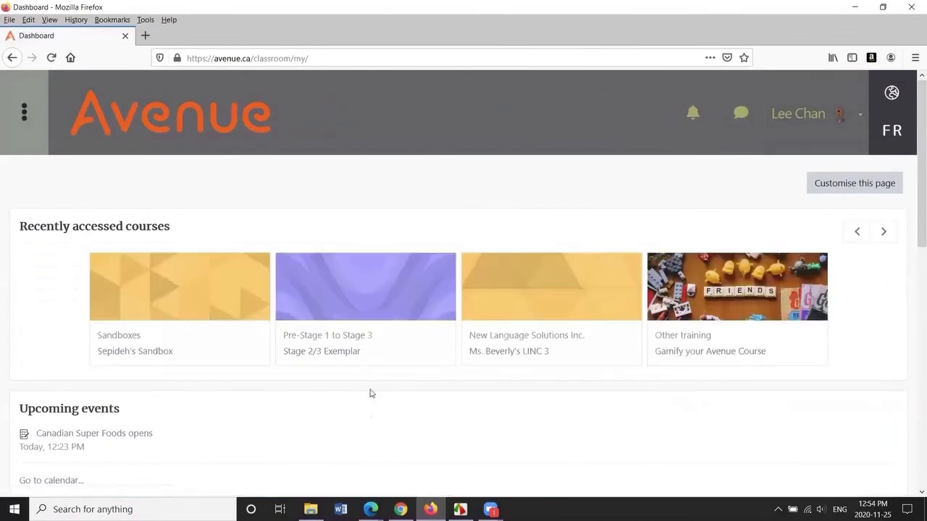
scroll(253, 312, "down", 1)
scroll(372, 390, "up", 2)
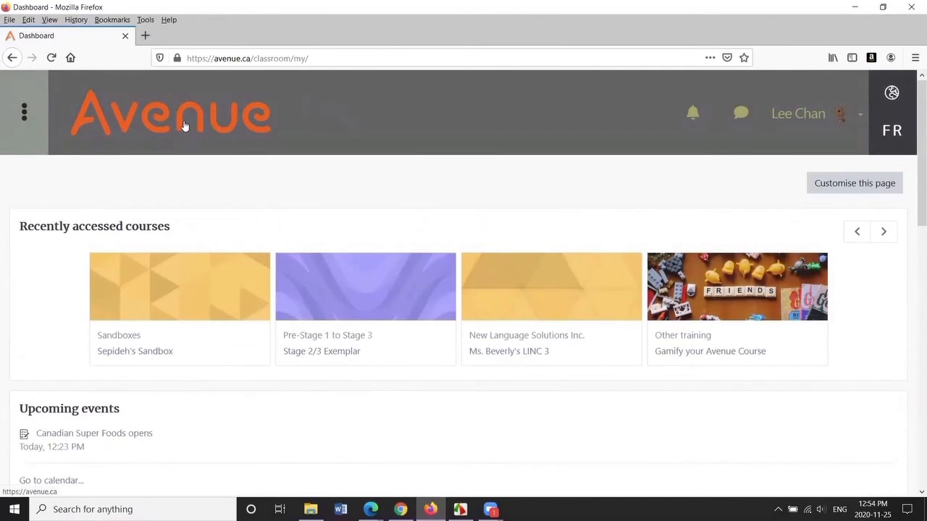
left_click(185, 126)
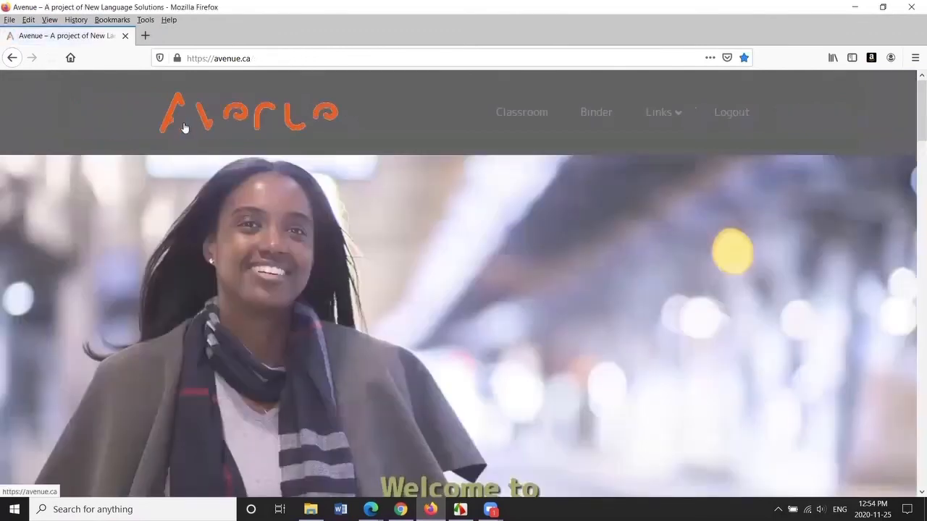
left_click(595, 118)
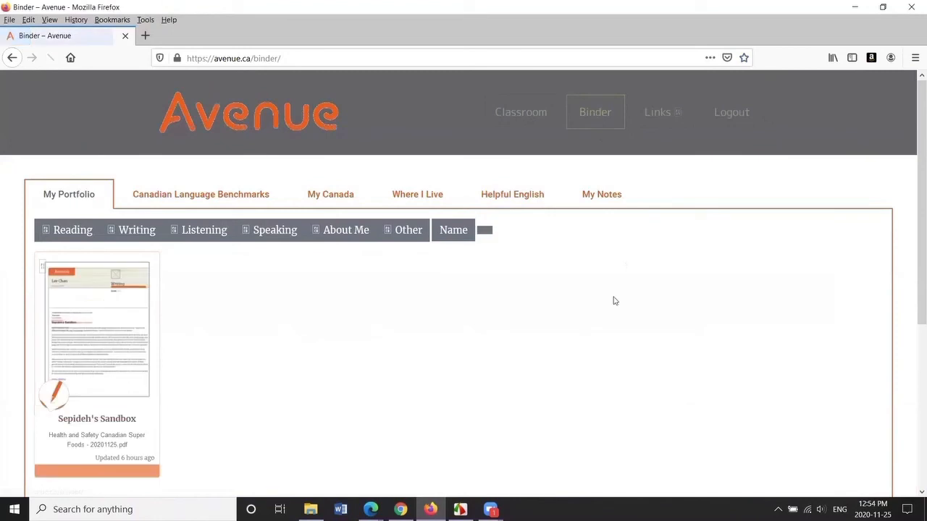